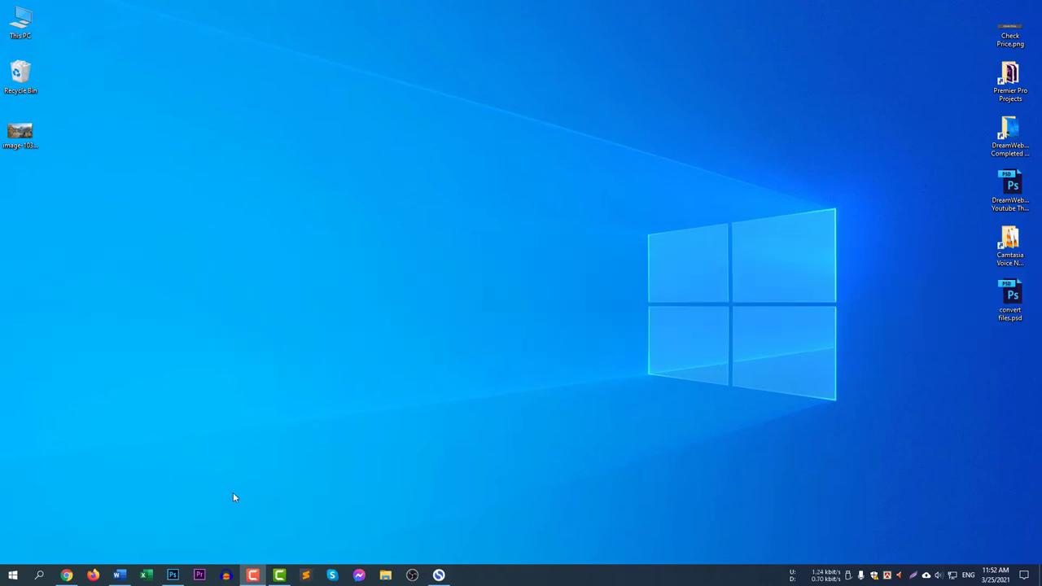
# Search Google in Chrome for 'convert images to pdf'.
pyautogui.click(67, 575)
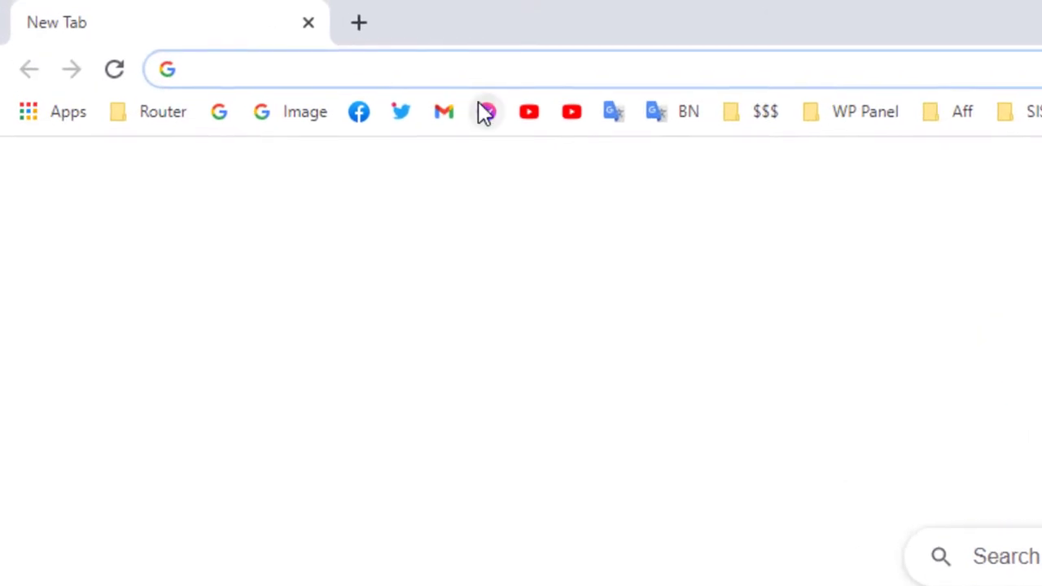
pyautogui.write('con')
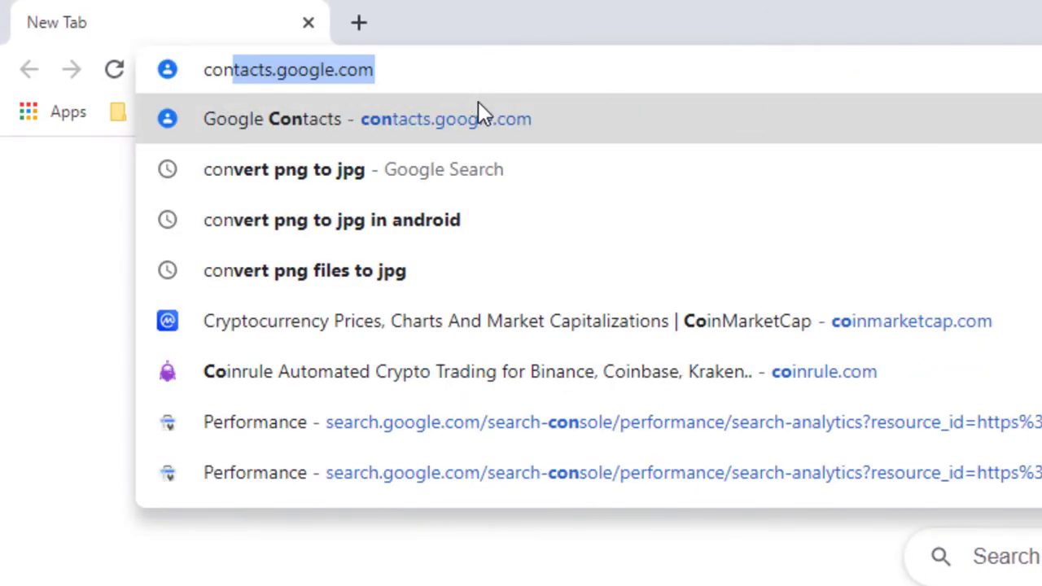
pyautogui.write('vert p')
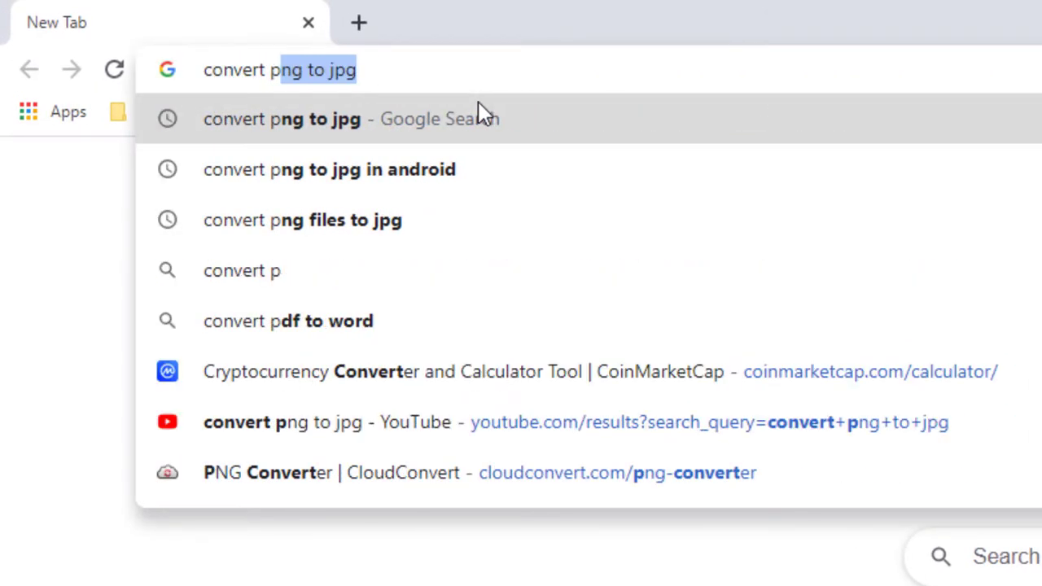
pyautogui.press('BackSpace')
pyautogui.press('BackSpace')
pyautogui.write('images to pdf')
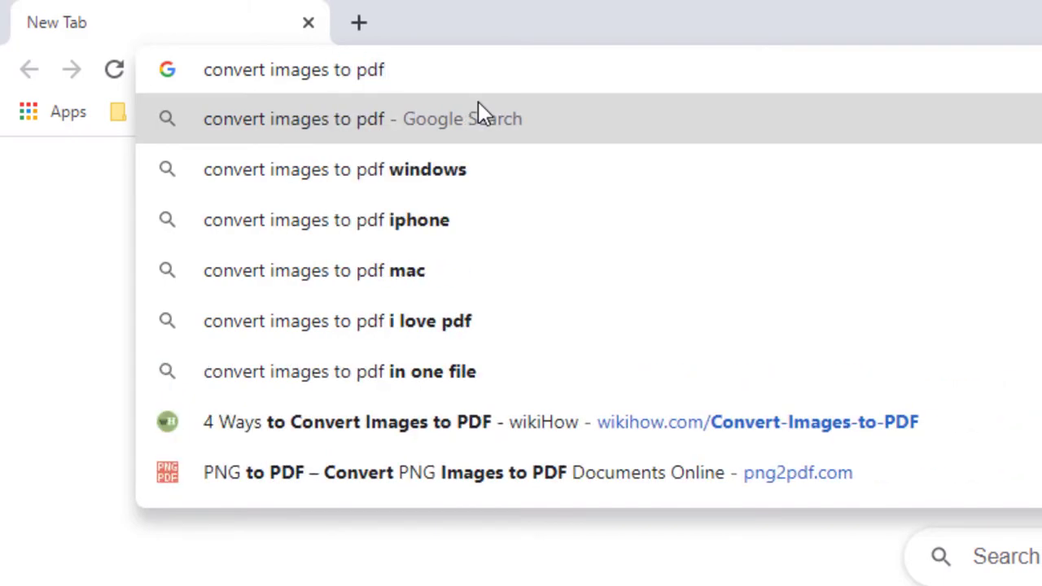
pyautogui.press('Return')
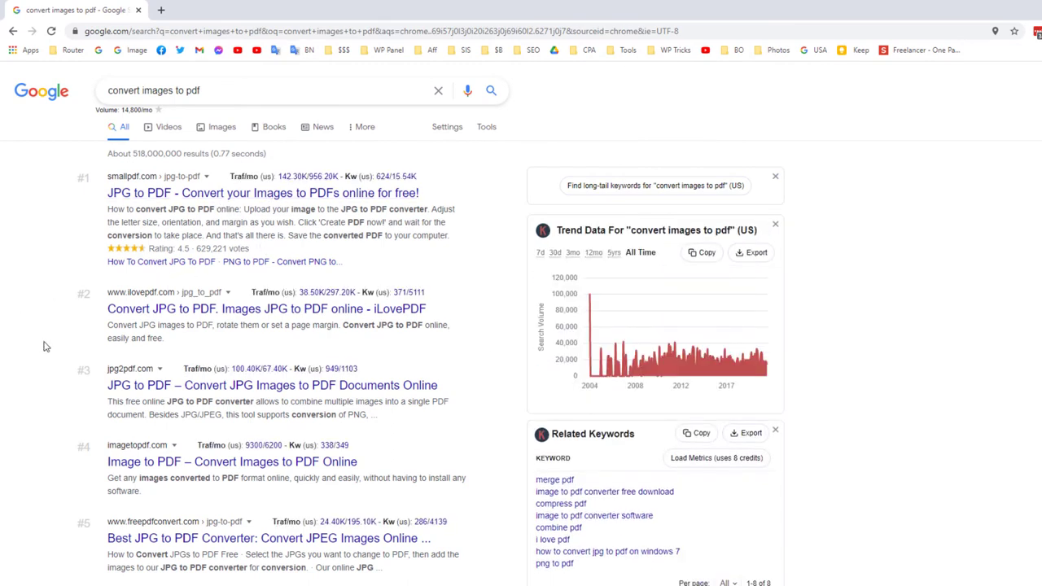
# Open the 'JPG to PDF | CloudConvert' result from further down the results.
pyautogui.scroll(-4, 57, 362)
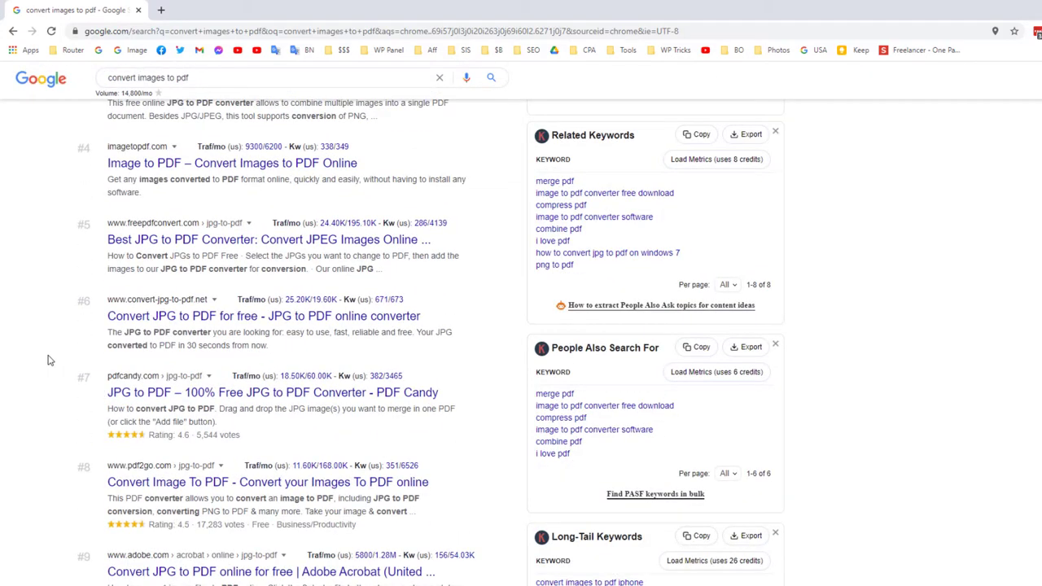
pyautogui.scroll(-6, 53, 370)
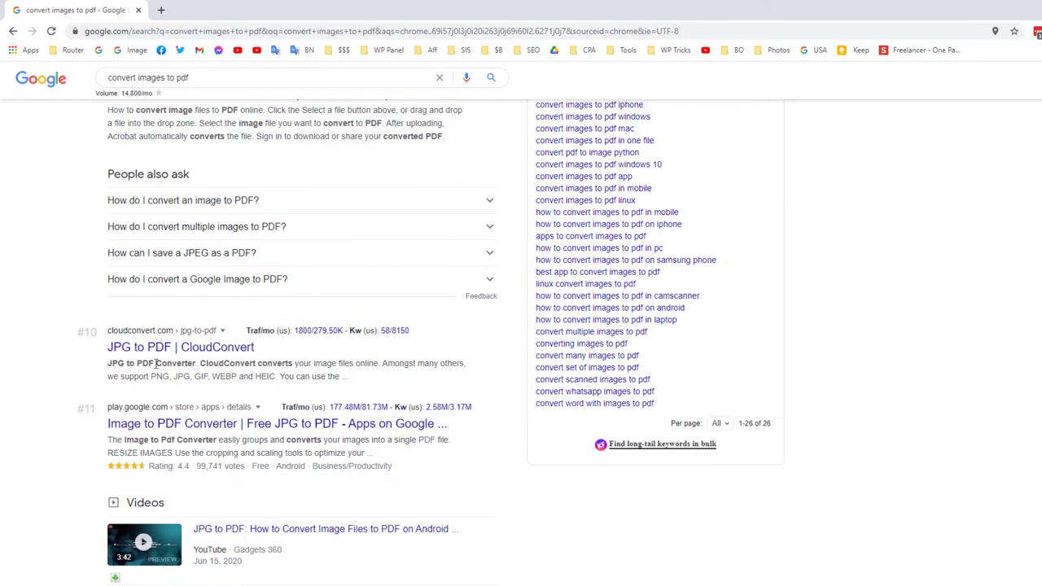
pyautogui.click(207, 347)
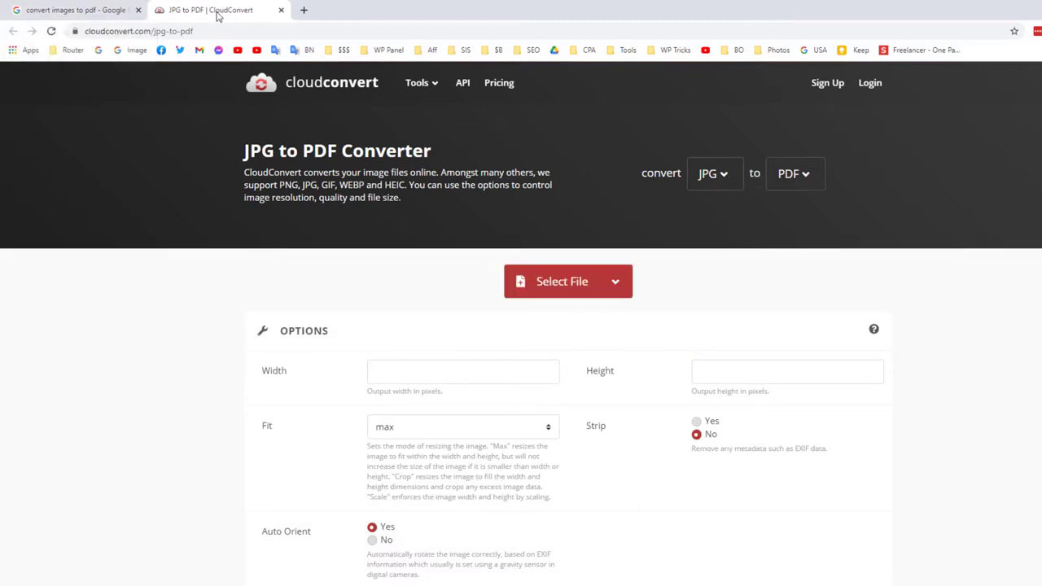
# Close the Google tab, switch CloudConvert's source format from JPG to PNG, and show the desktop.
pyautogui.click(138, 10)
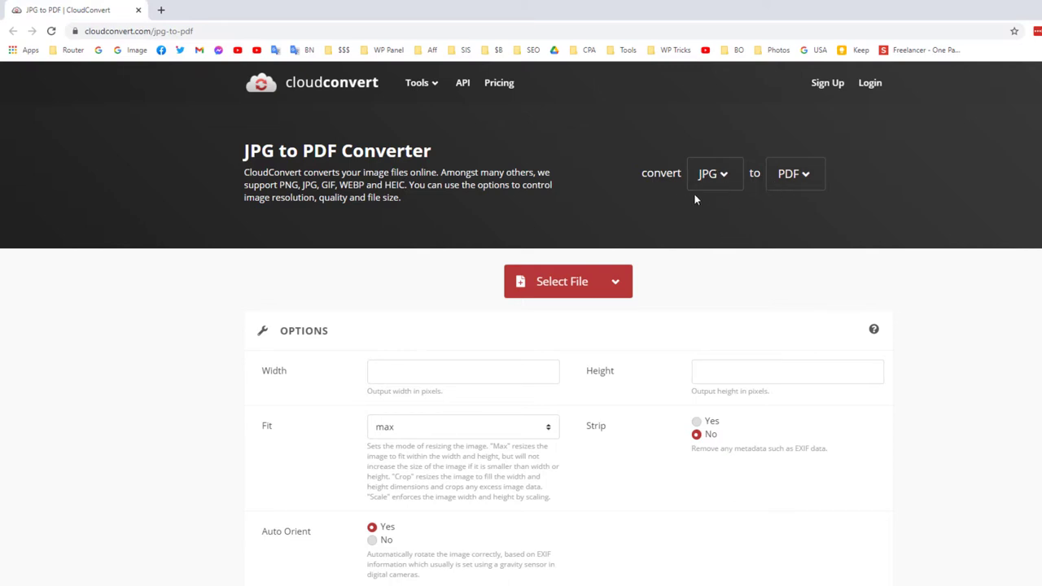
pyautogui.click(719, 183)
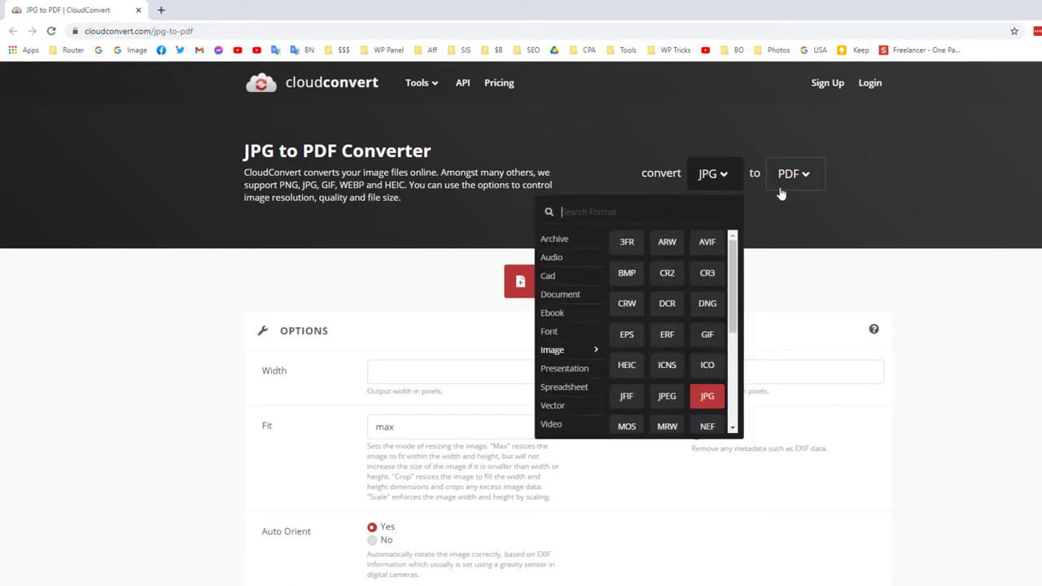
pyautogui.write('png')
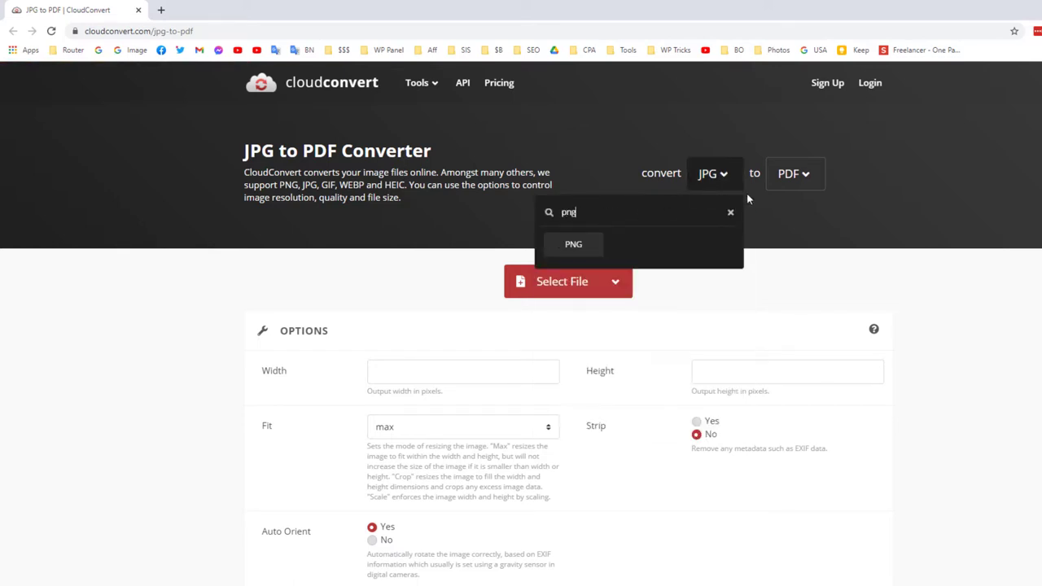
pyautogui.click(591, 248)
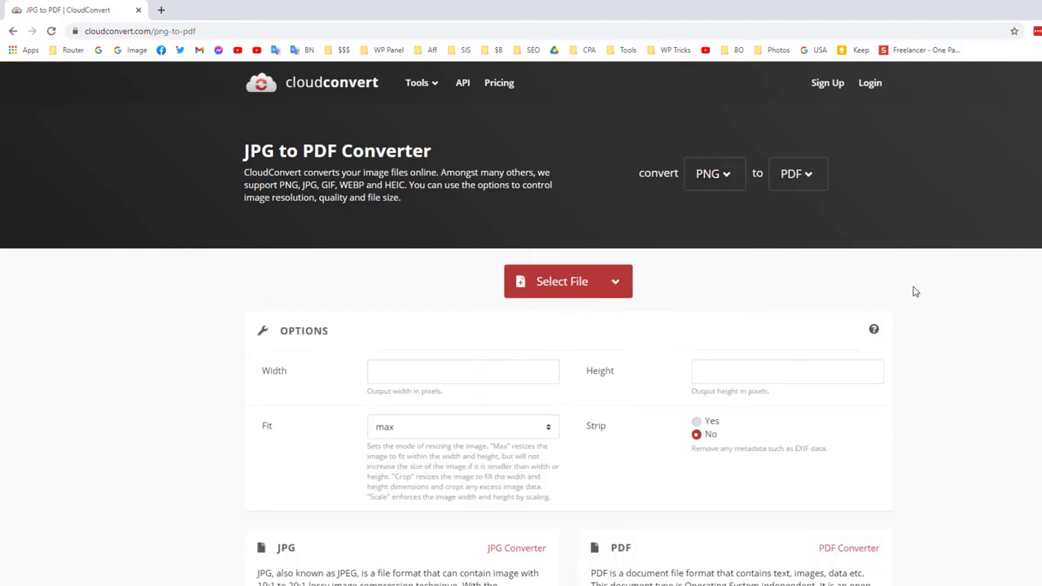
pyautogui.press('super+d')
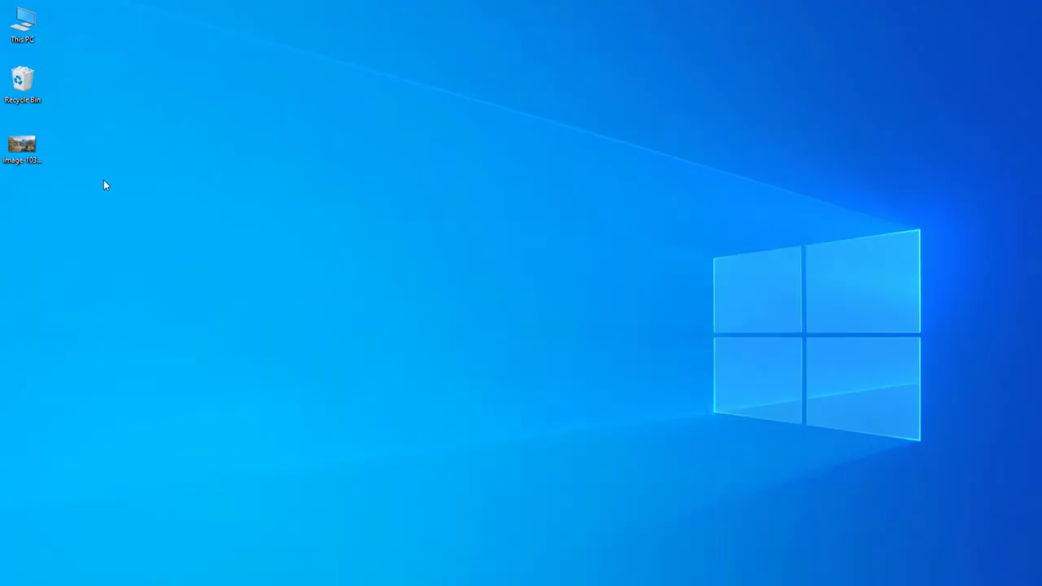
# Upload image-1030x626.png from the Desktop to CloudConvert via From my Computer.
pyautogui.click(19, 146)
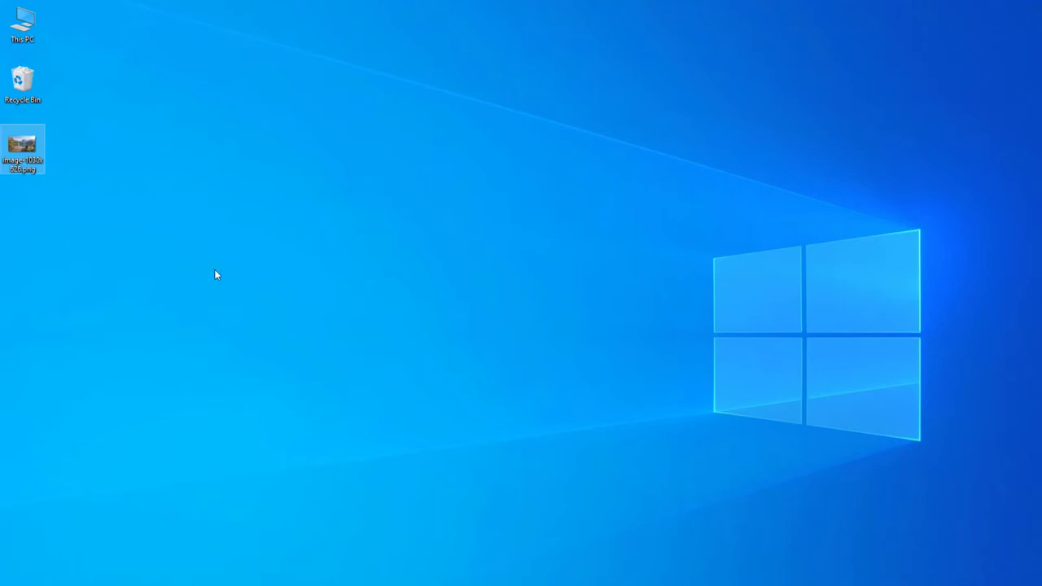
pyautogui.click(63, 198)
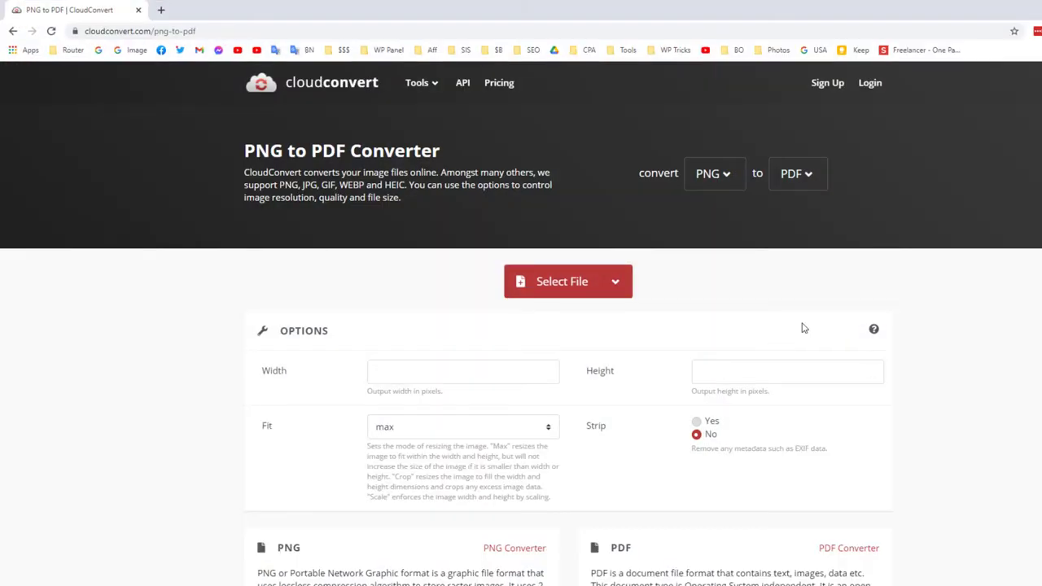
pyautogui.click(621, 284)
pyautogui.click(598, 318)
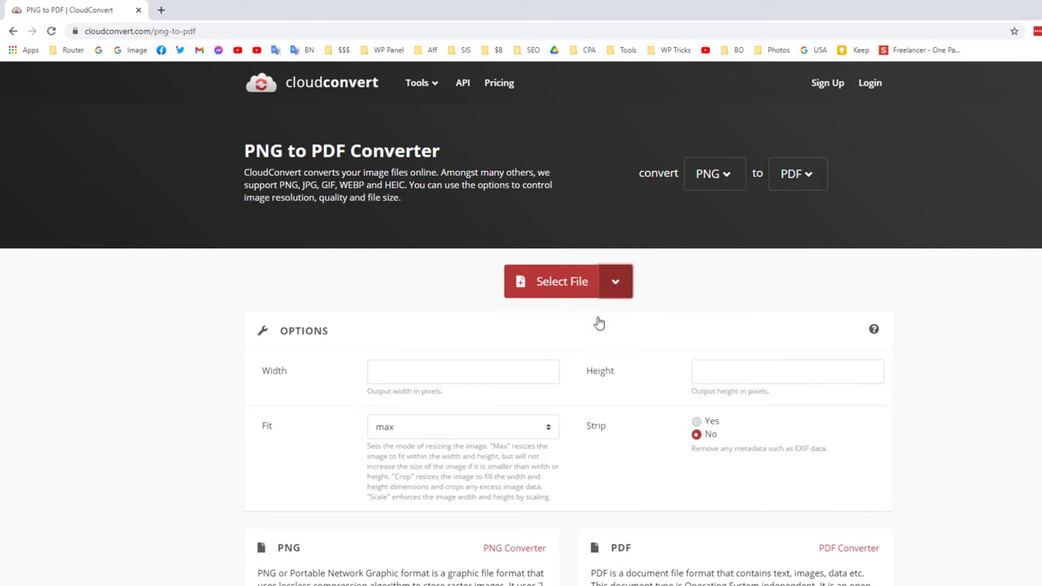
pyautogui.click(466, 116)
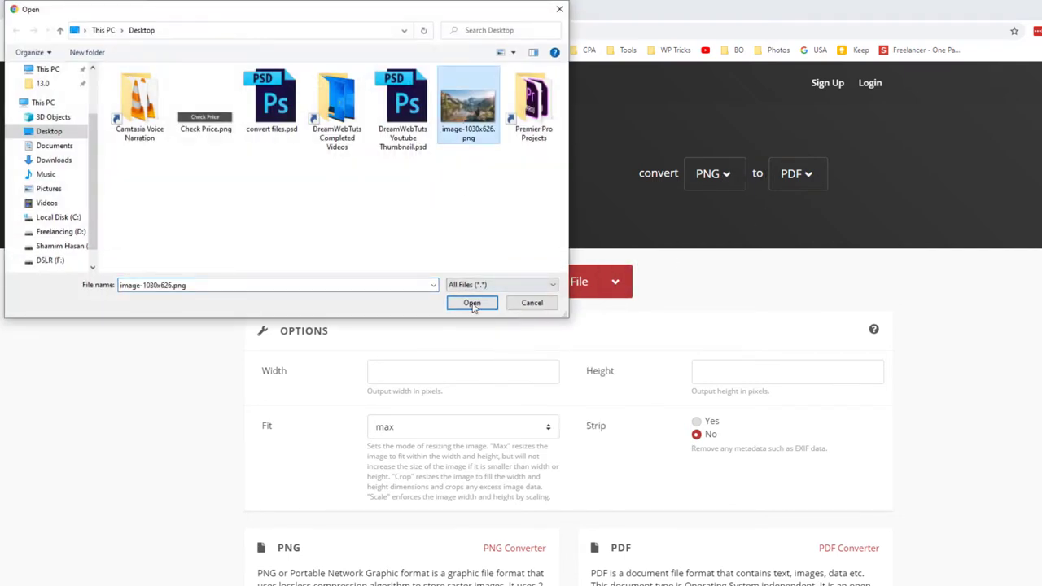
pyautogui.click(473, 302)
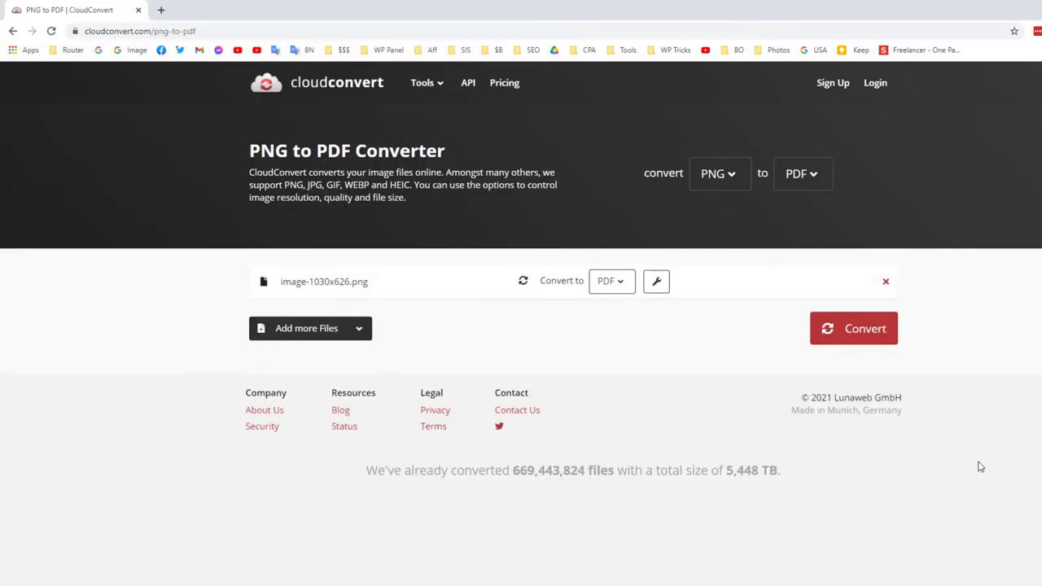
# Convert the PNG to image-1030x626.pdf, download it, close the preview and minimize Chrome.
pyautogui.click(861, 335)
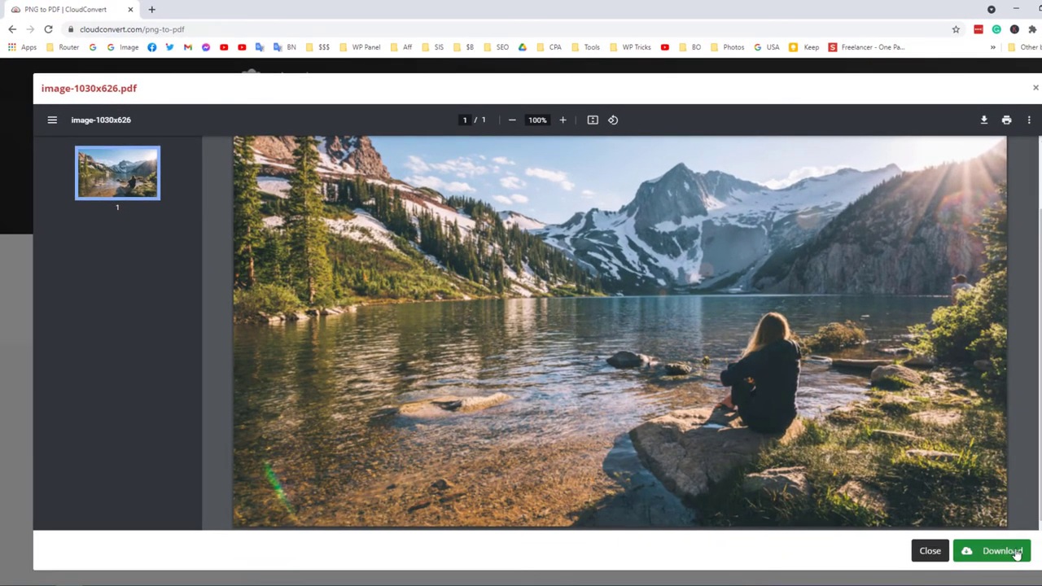
pyautogui.click(1009, 556)
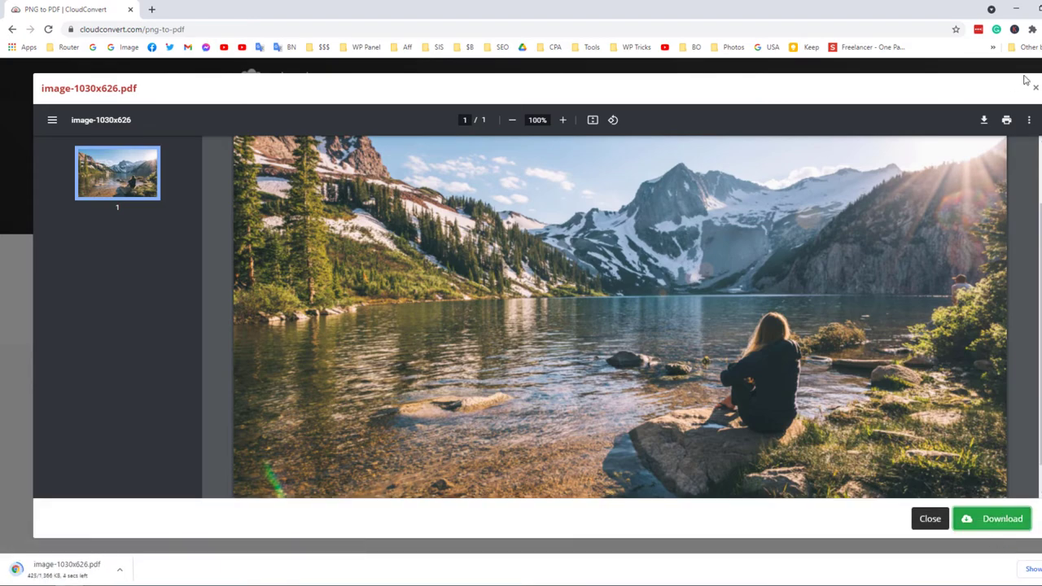
pyautogui.click(1035, 87)
pyautogui.click(1019, 4)
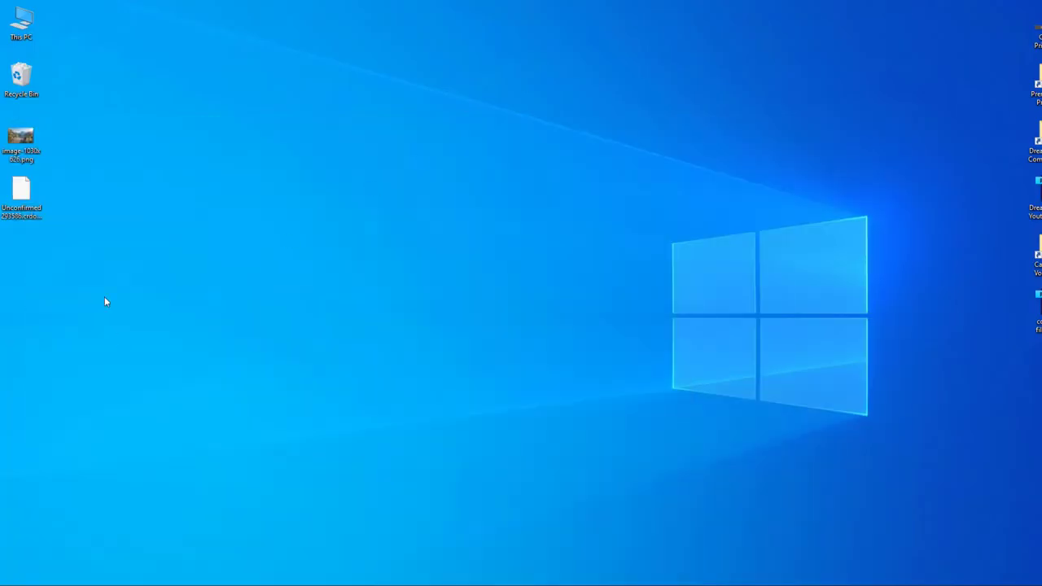
# Open the downloaded image-1030x626.pdf to check the photo, then close it and minimize Chrome.
pyautogui.doubleClick(22, 191)
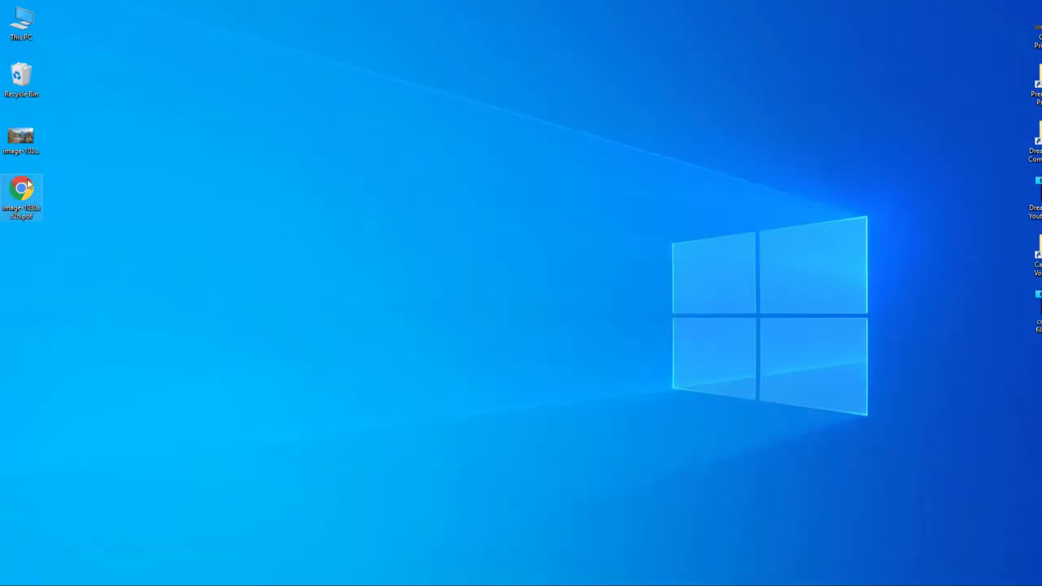
pyautogui.scroll(1, 761, 435)
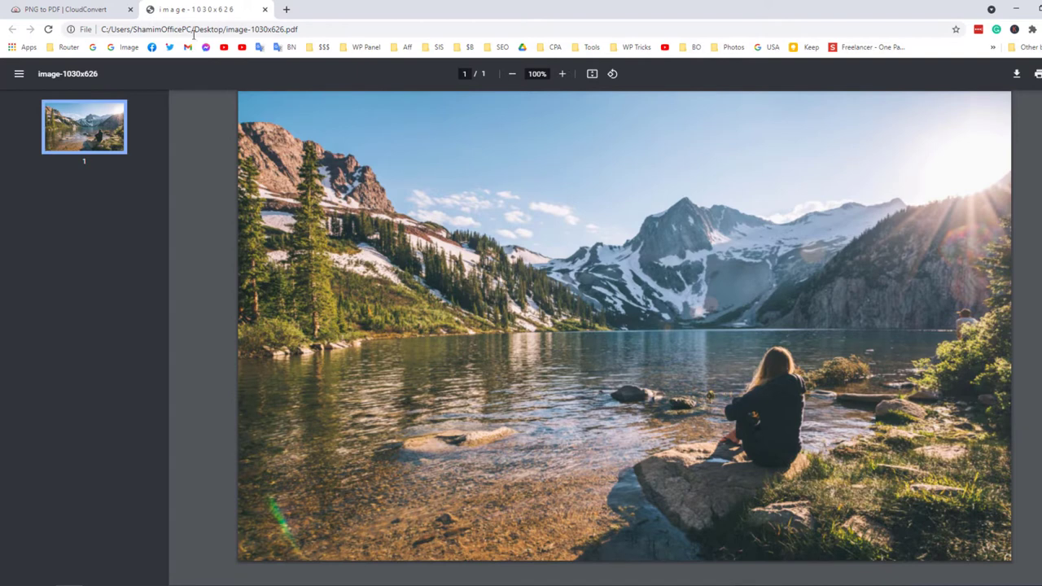
pyautogui.click(264, 9)
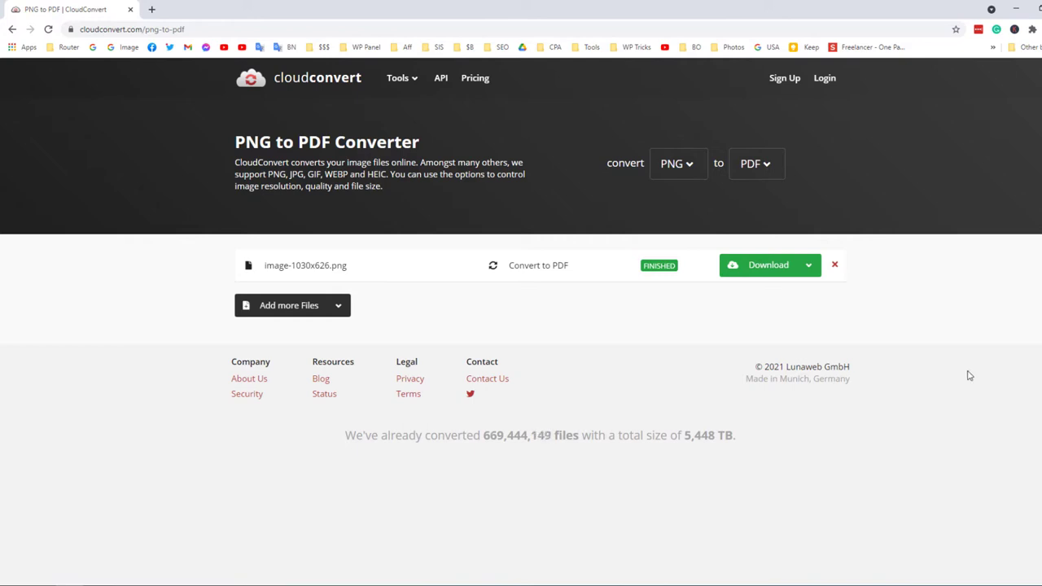
pyautogui.click(1018, 8)
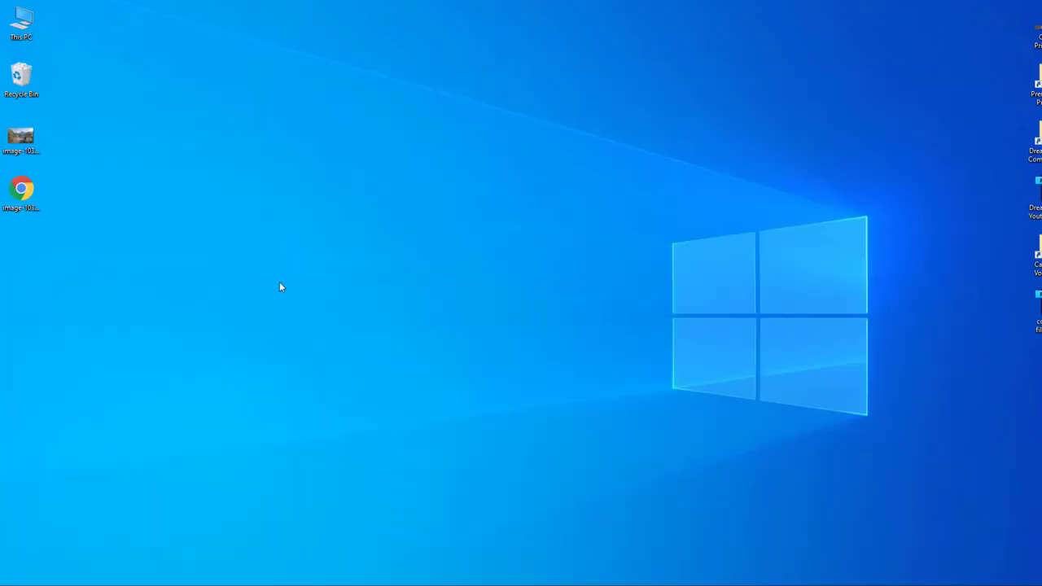
# Drag image-1030x626.pdf to the Recycle Bin and open image-1030x626.png in Photos.
pyautogui.moveTo(22, 192); pyautogui.dragTo(25, 73)
pyautogui.click(25, 144)
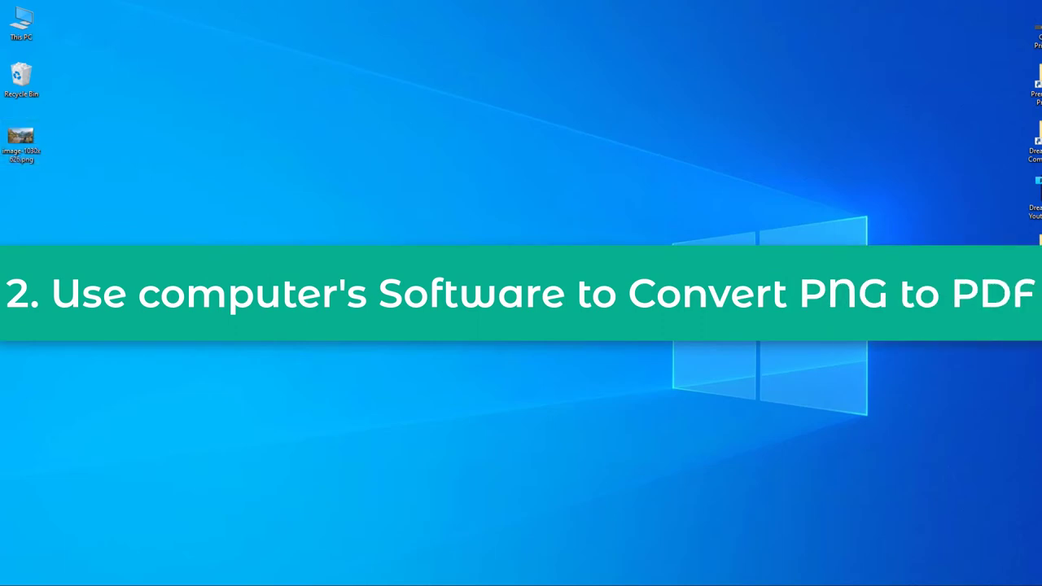
pyautogui.doubleClick(22, 140)
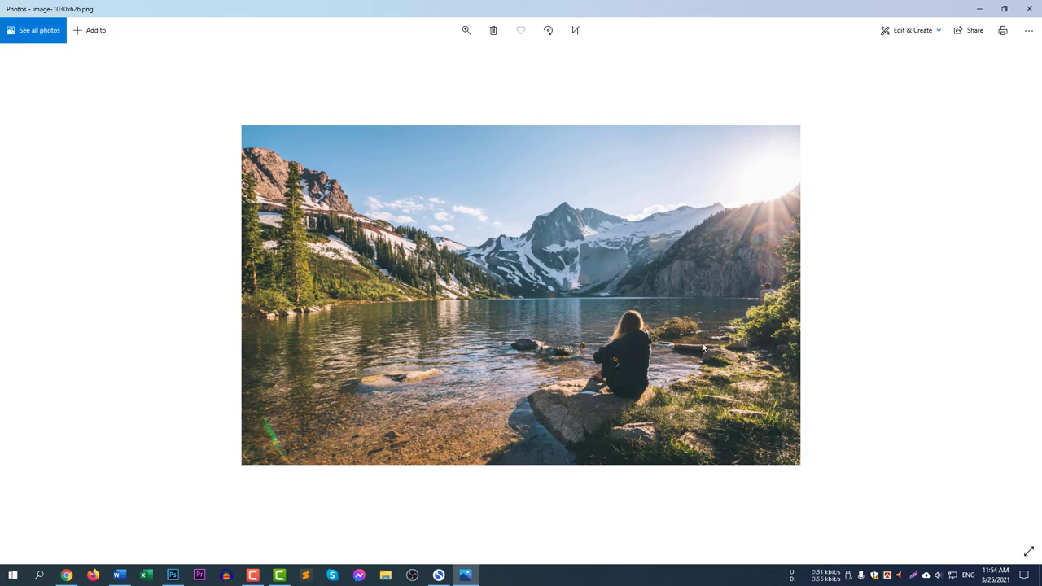
# Set the photo's print settings to Microsoft Print to PDF with portrait orientation.
pyautogui.click(1003, 31)
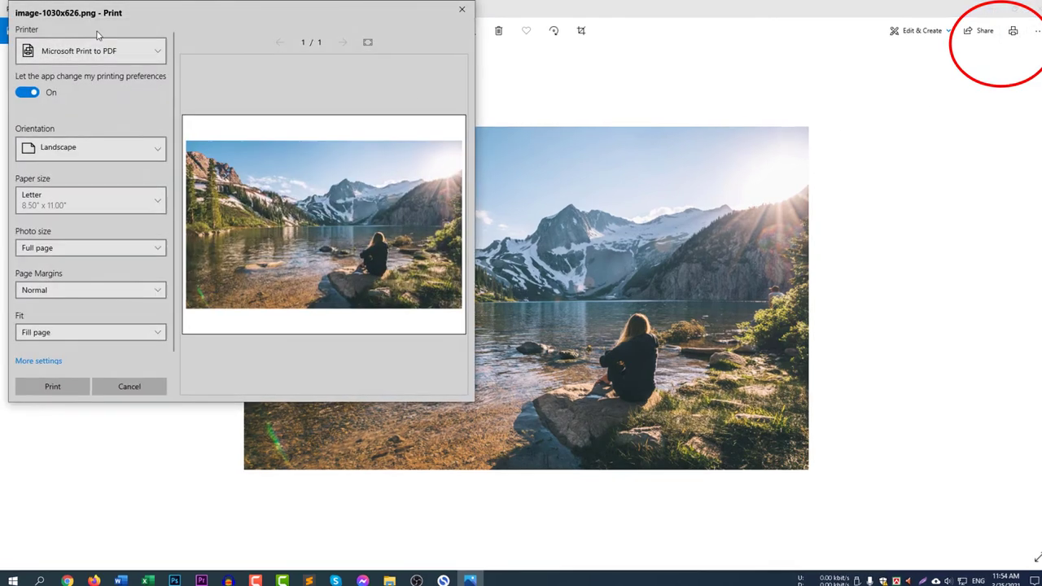
pyautogui.click(139, 50)
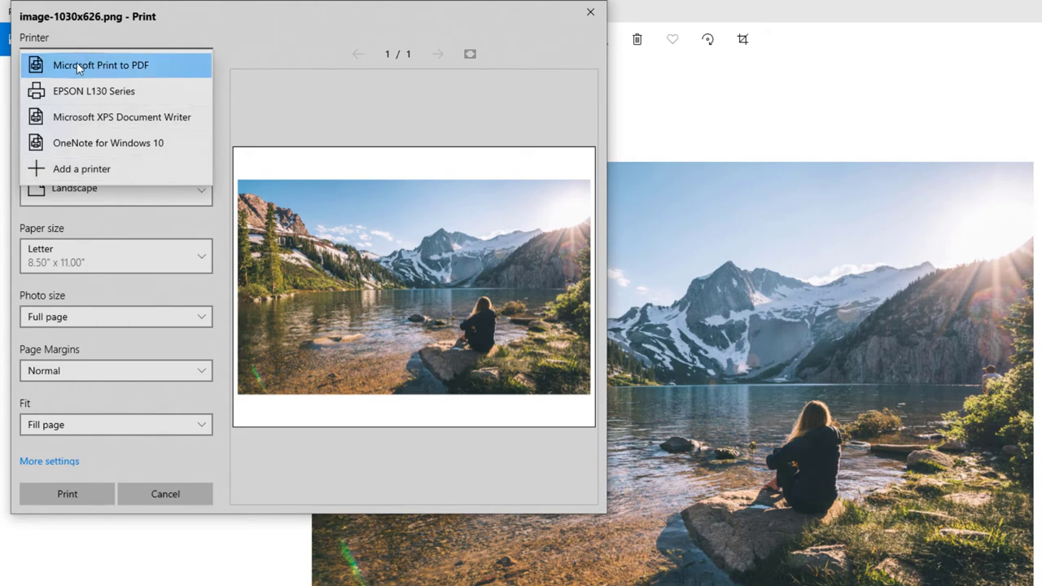
pyautogui.click(162, 70)
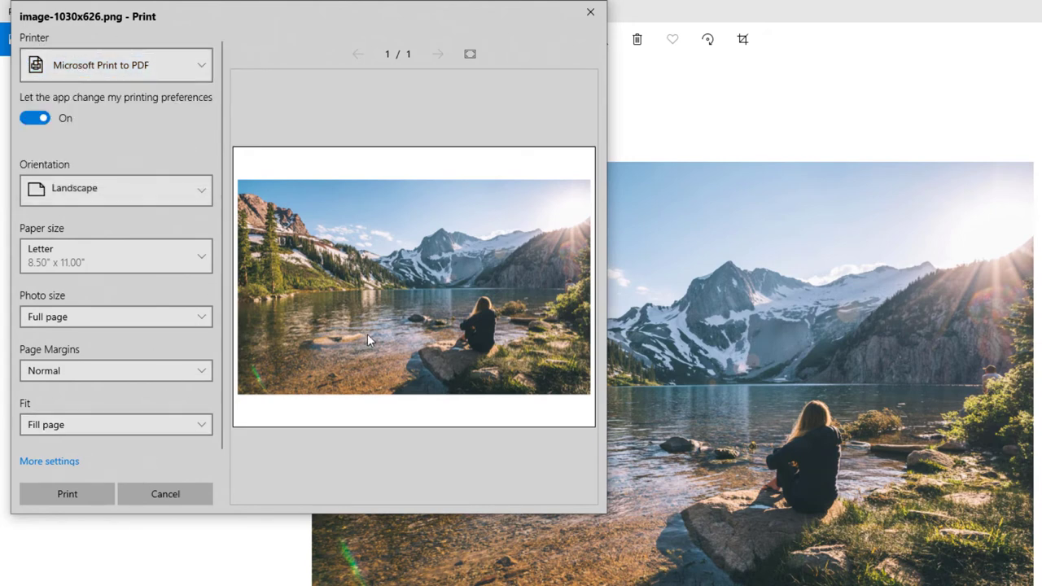
pyautogui.click(137, 190)
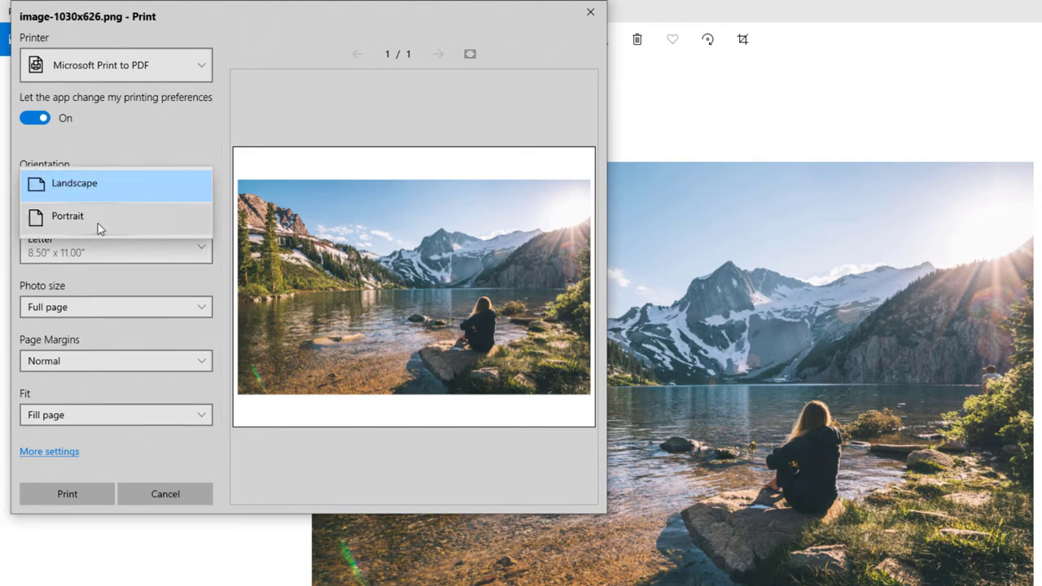
pyautogui.click(98, 221)
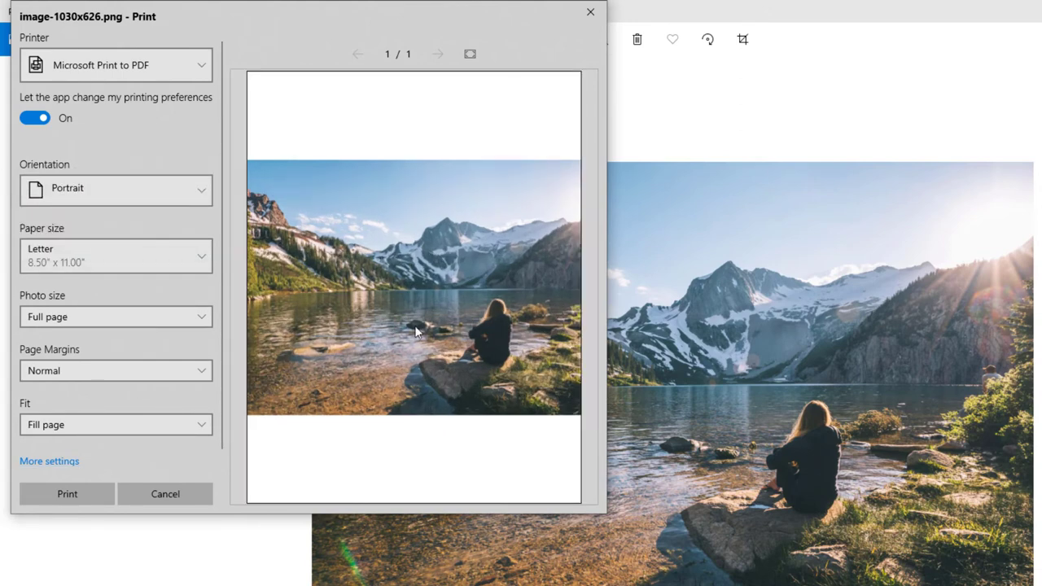
# Keep Full page photo size, choose Shrink to fit, and print.
pyautogui.scroll(-1, 154, 319)
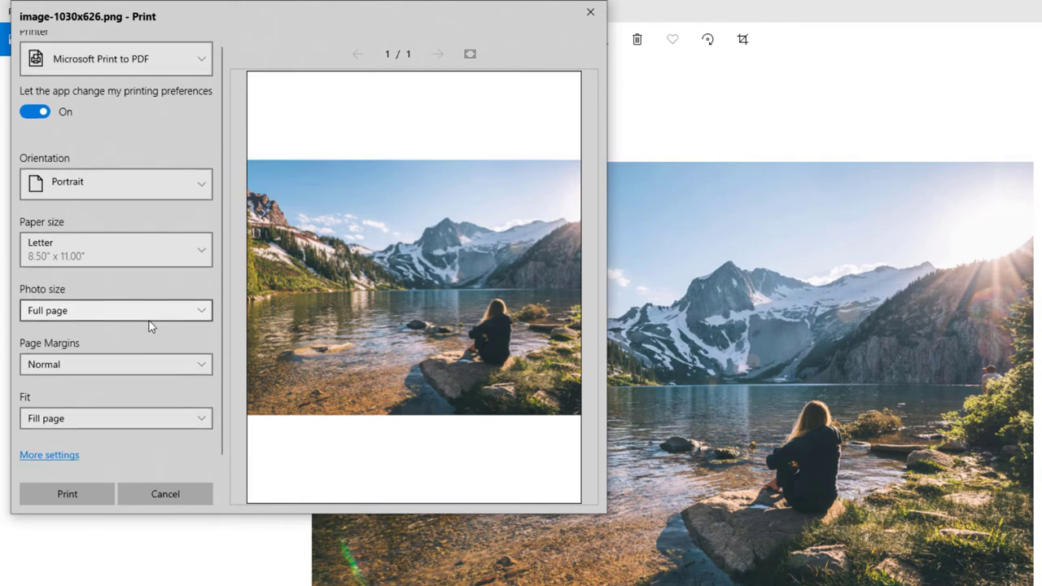
pyautogui.click(135, 317)
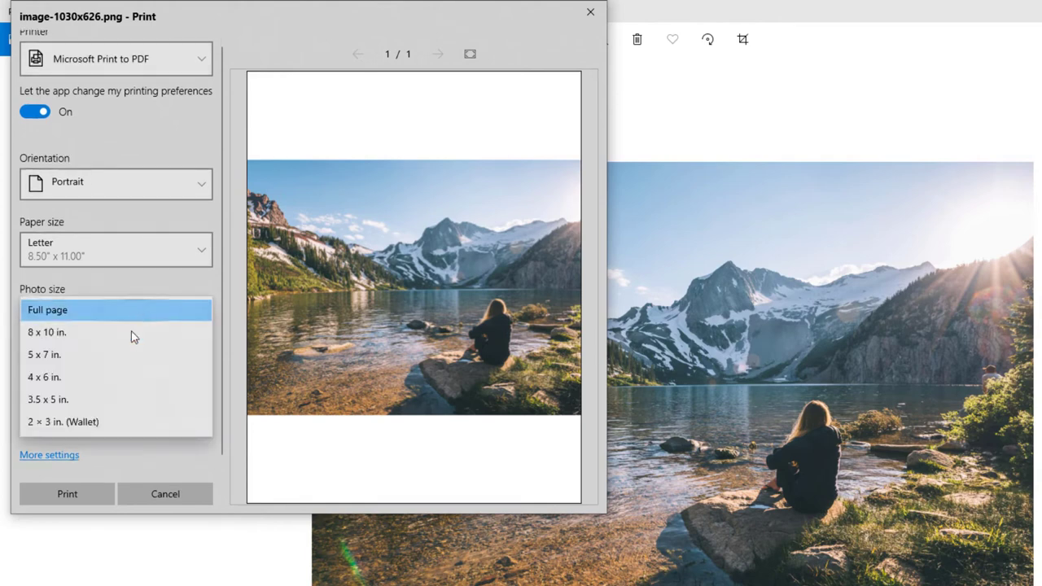
pyautogui.click(209, 469)
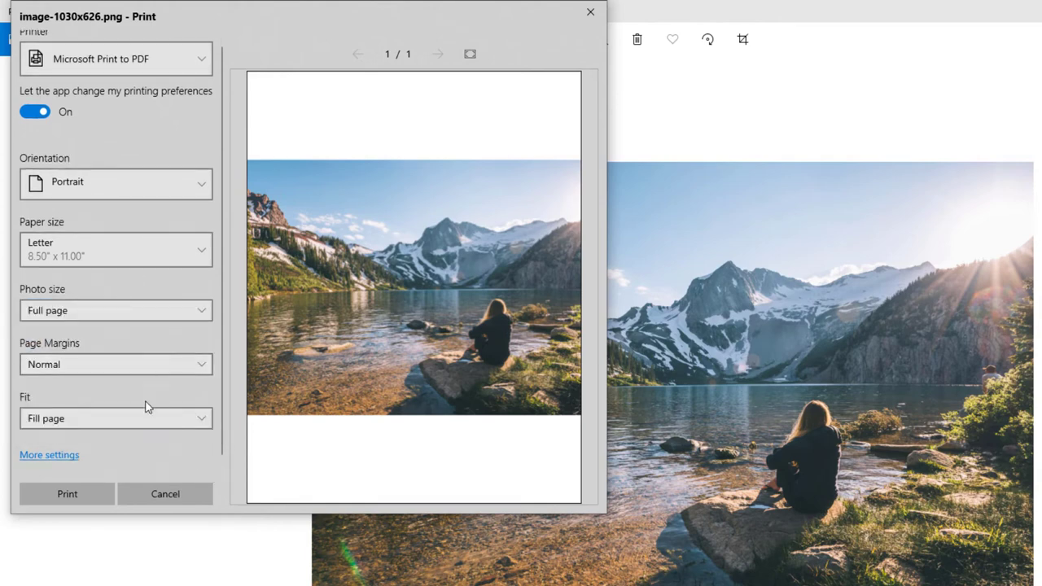
pyautogui.click(128, 416)
pyautogui.click(110, 440)
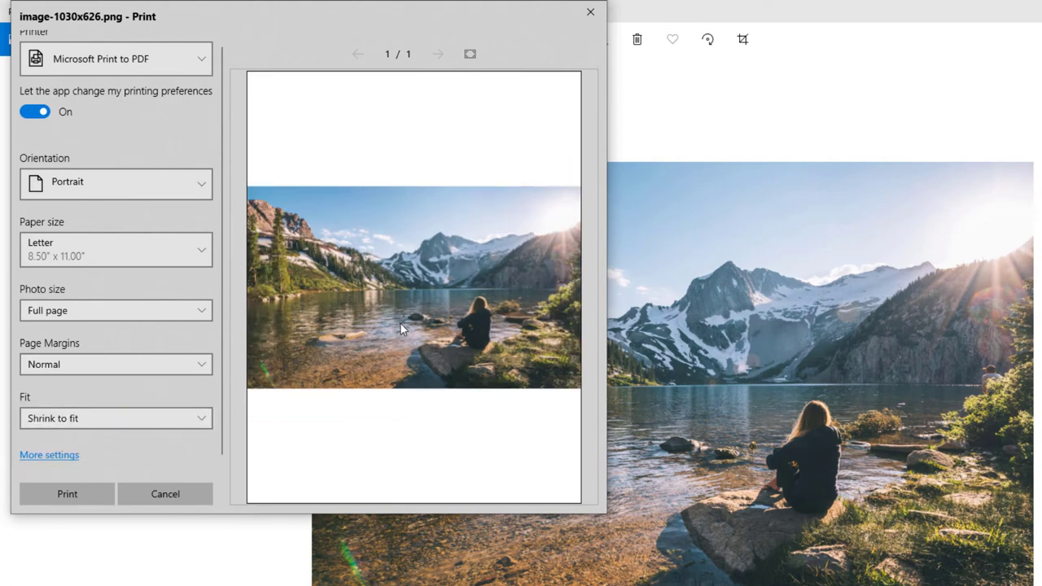
pyautogui.click(75, 495)
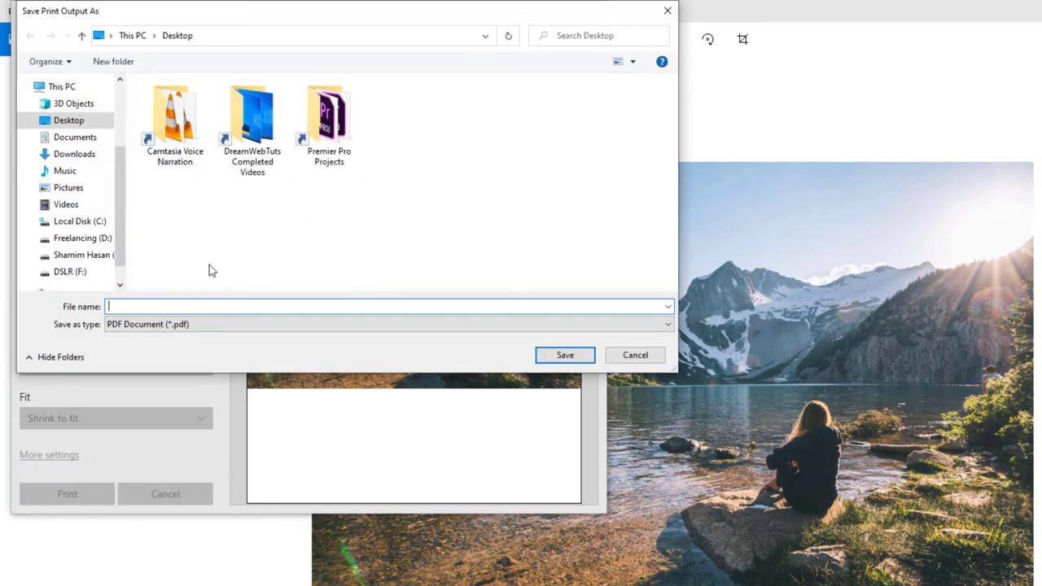
# Save the print output as test.pdf on the desktop and open it in Chrome.
pyautogui.write('test')
pyautogui.click(565, 355)
pyautogui.press('super+d')
pyautogui.moveTo(25, 171); pyautogui.dragTo(25, 235)
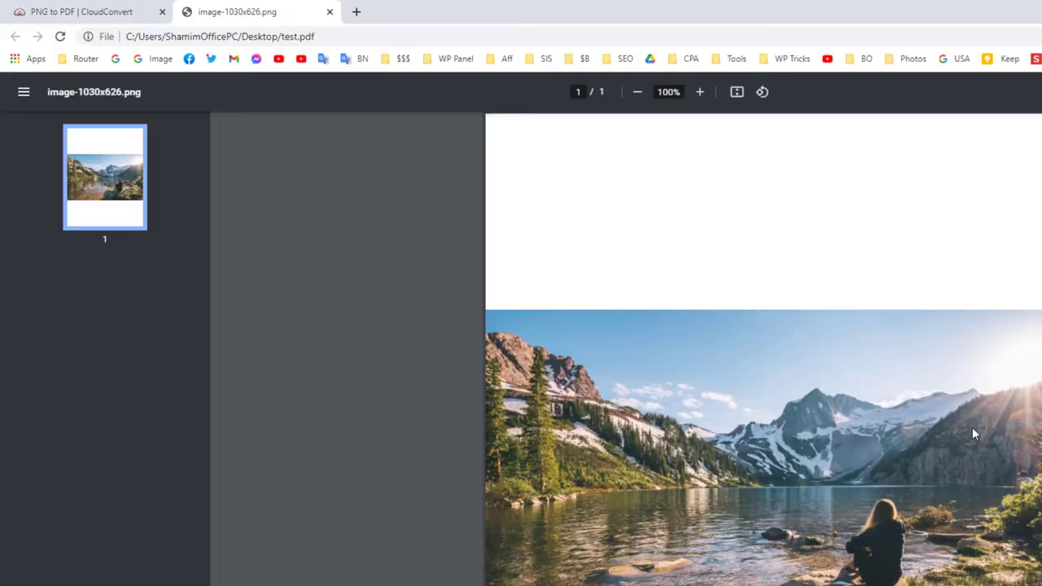
# Scroll through test.pdf, close its tab, and return to the desktop.
pyautogui.scroll(-2, 971, 427)
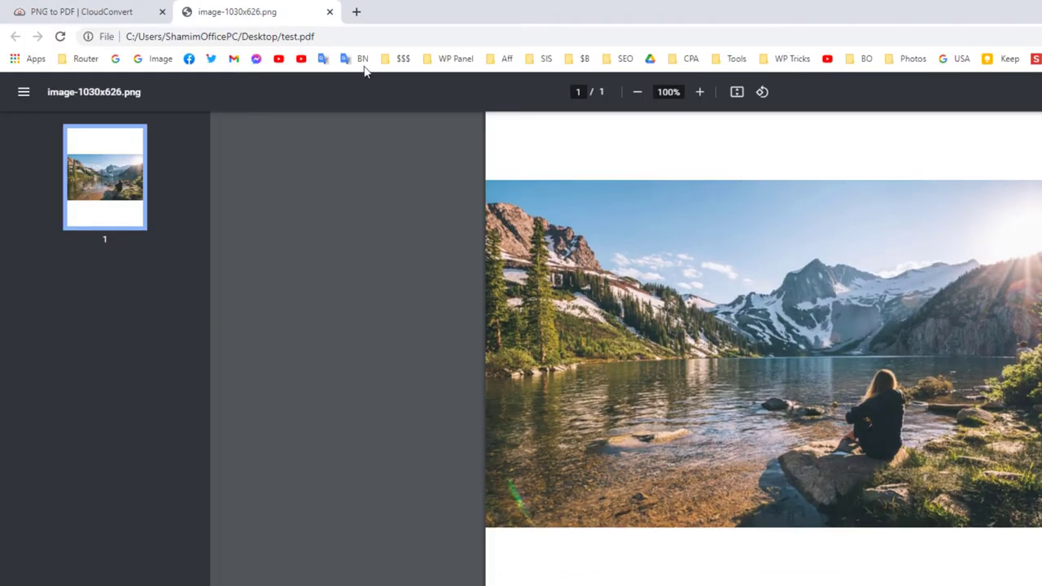
pyautogui.click(330, 12)
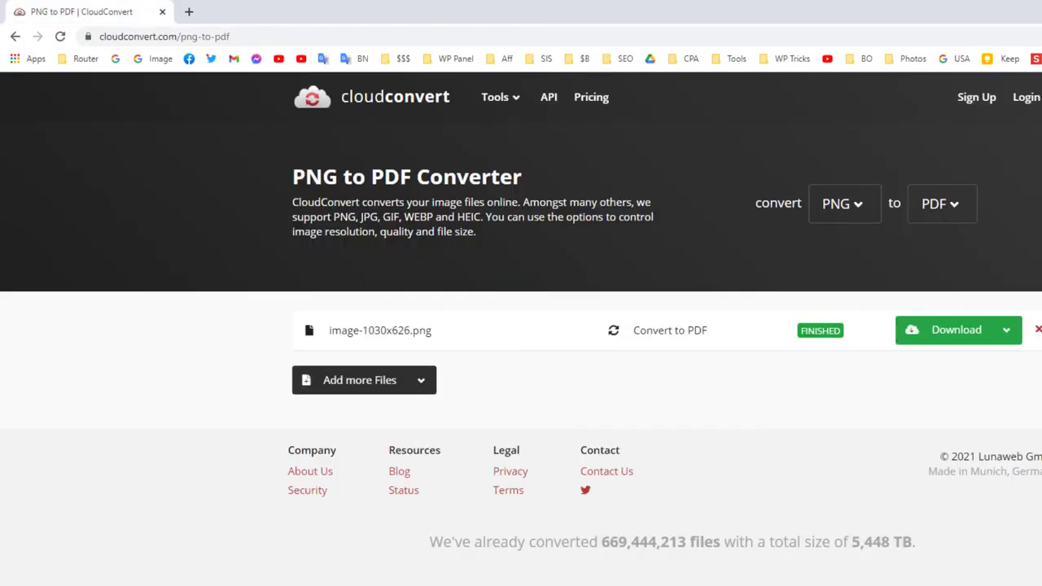
pyautogui.press('super+d')
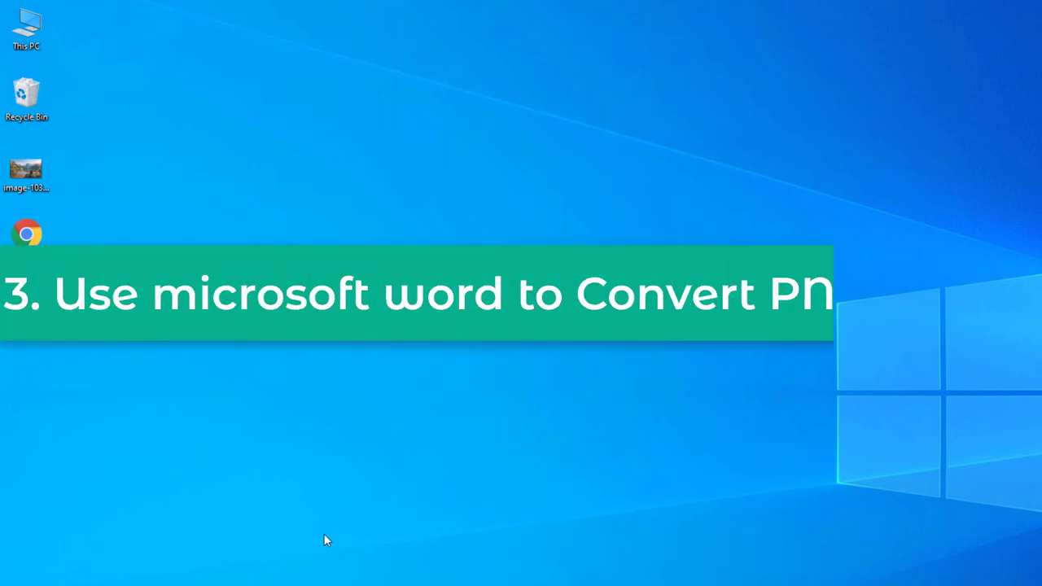
# Move test.pdf to the Recycle Bin and discard the unsaved Doc1 in Word.
pyautogui.moveTo(30, 227); pyautogui.dragTo(24, 96)
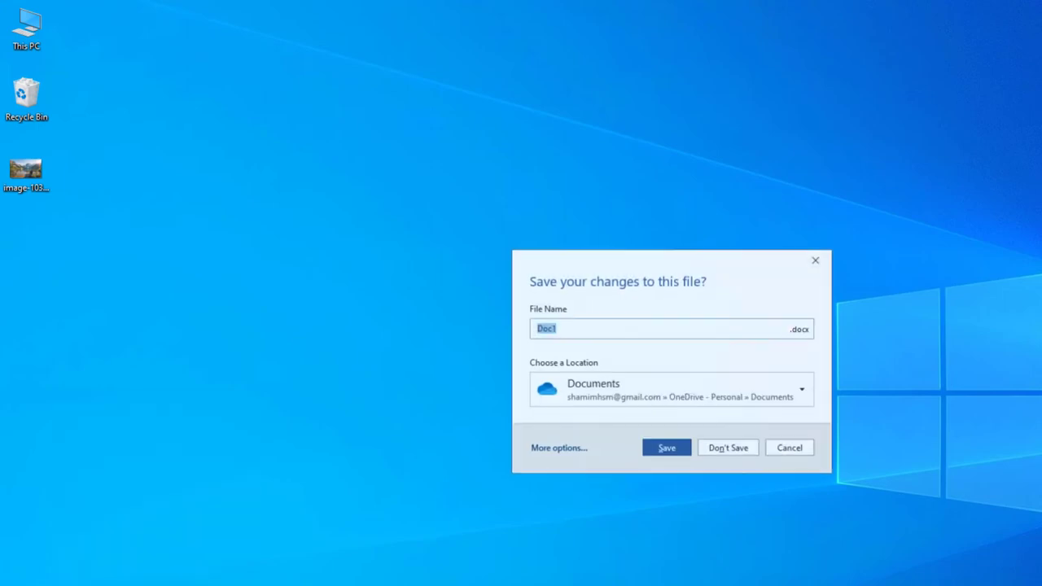
pyautogui.click(702, 448)
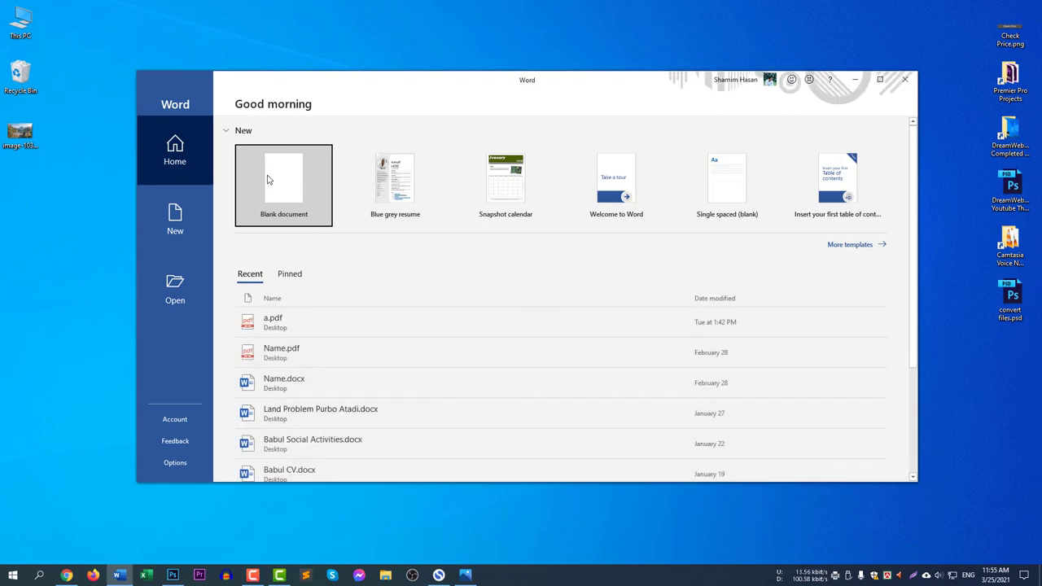
# Insert the landscape PNG into a new blank document and enlarge it across most of the page width.
pyautogui.click(283, 189)
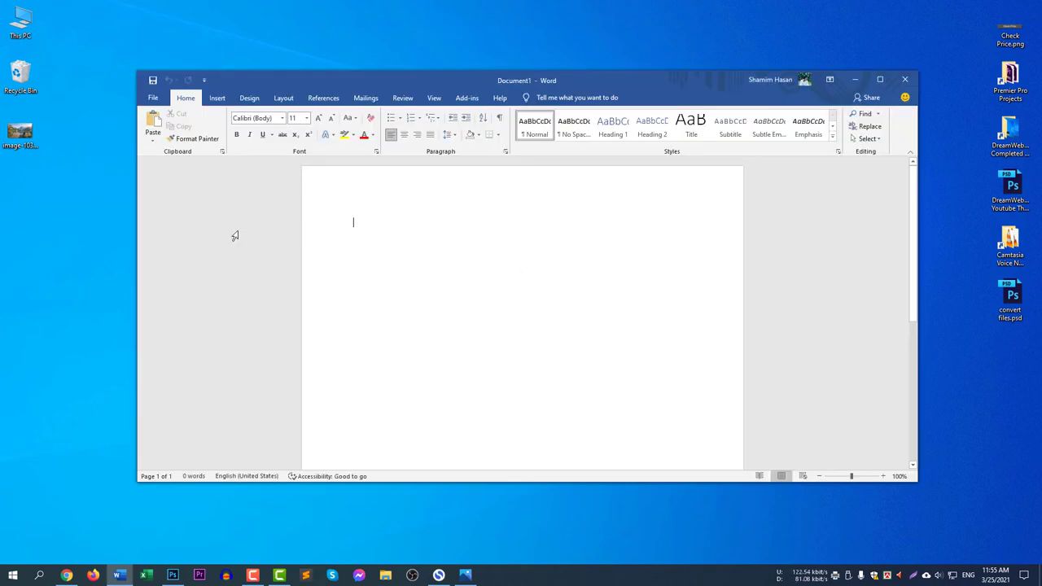
pyautogui.moveTo(27, 132); pyautogui.dragTo(488, 277)
pyautogui.click(603, 319)
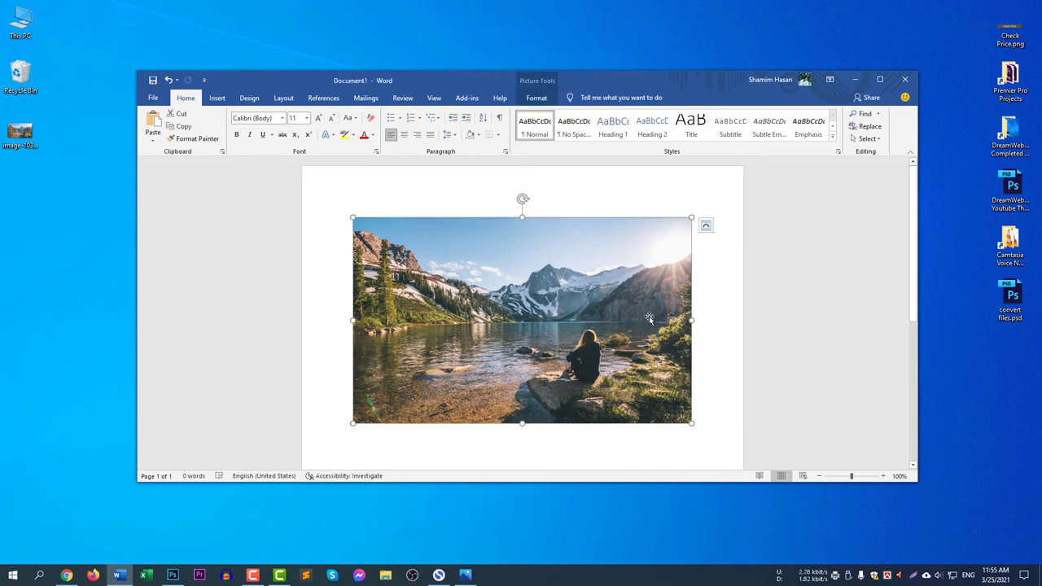
pyautogui.moveTo(691, 218); pyautogui.dragTo(738, 217)
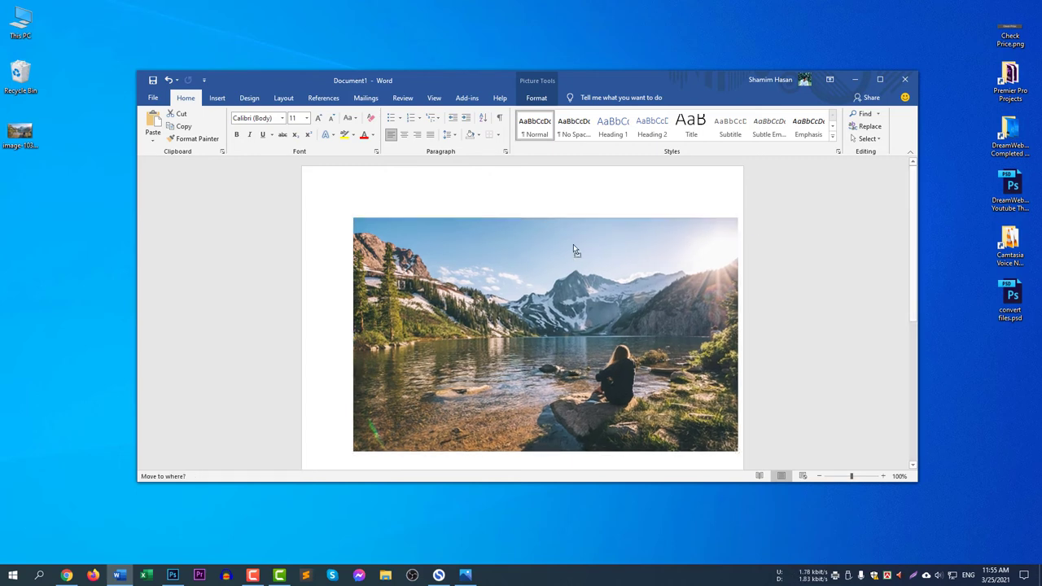
pyautogui.moveTo(353, 217); pyautogui.dragTo(453, 238)
pyautogui.click(790, 244)
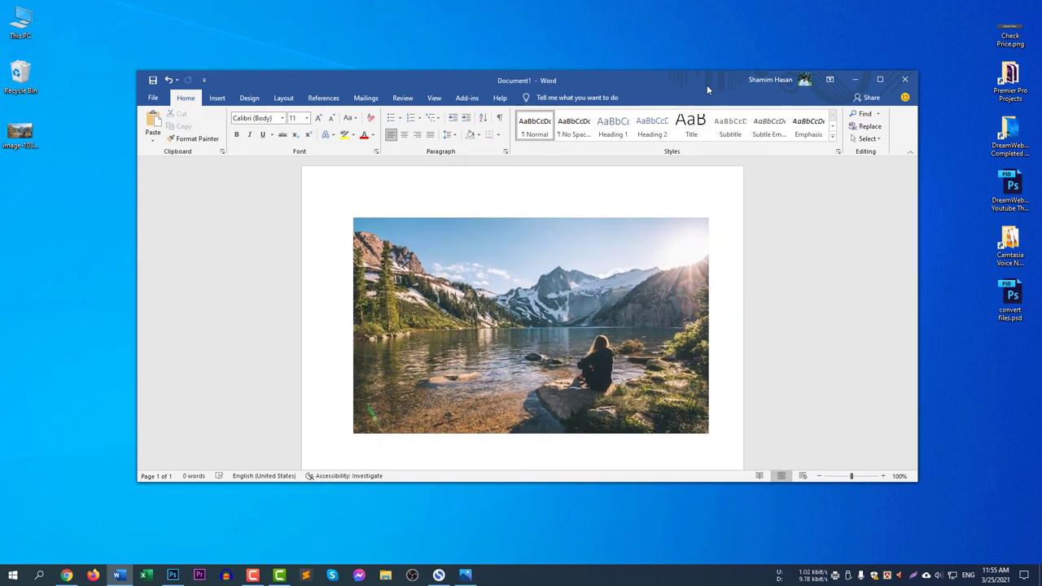
pyautogui.moveTo(675, 81); pyautogui.dragTo(696, 78)
# Save the document to the Desktop as 'word pdf' with file type PDF (*.pdf).
pyautogui.click(173, 94)
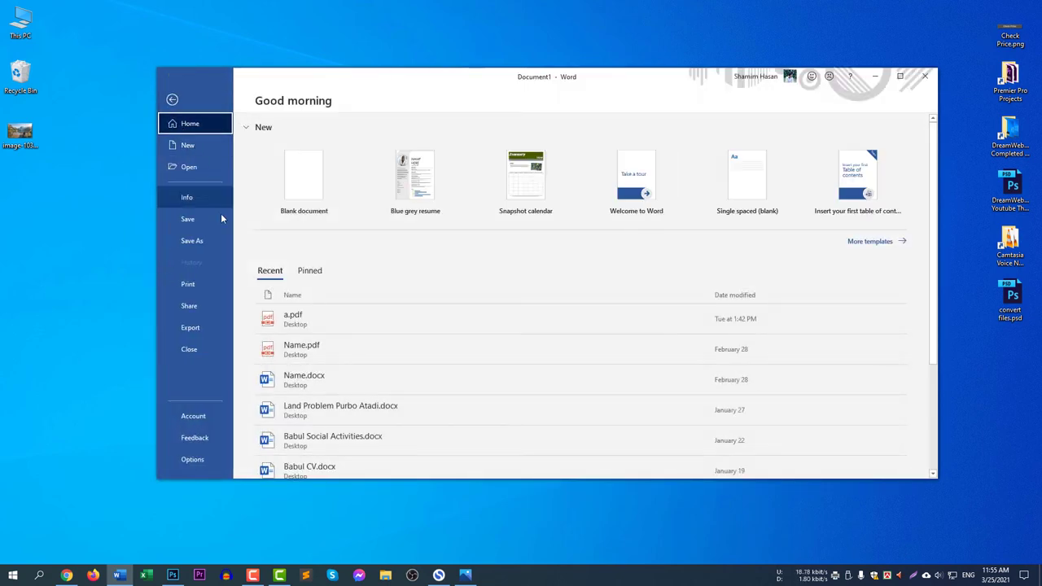
pyautogui.click(217, 242)
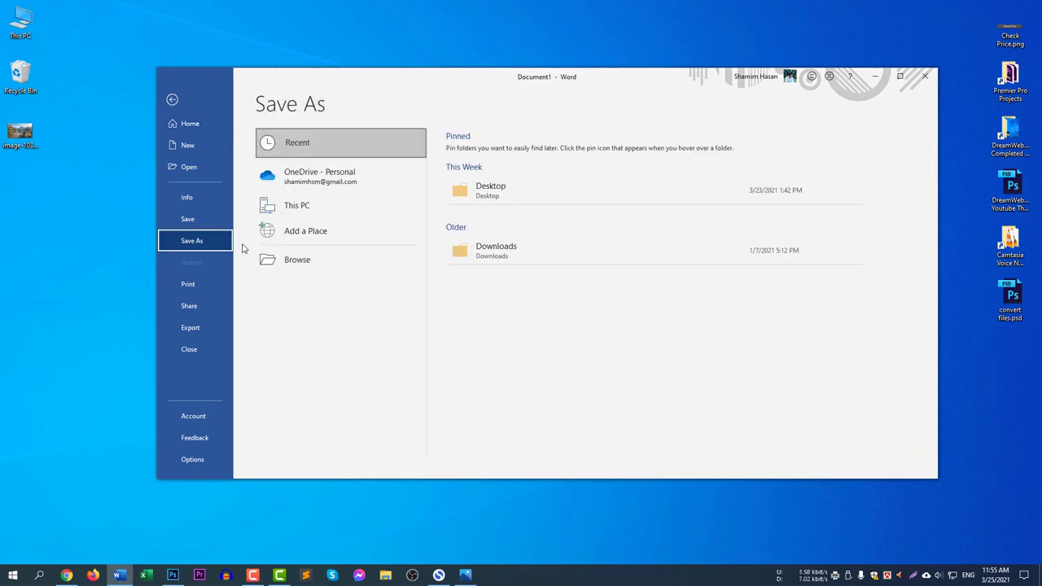
pyautogui.click(565, 197)
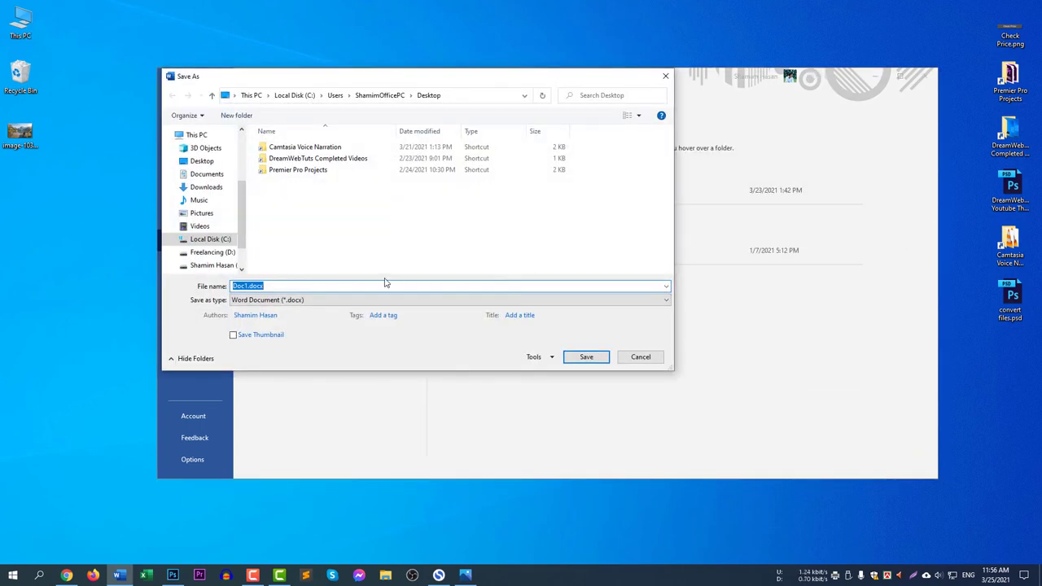
pyautogui.press('BackSpace')
pyautogui.write('word pdf')
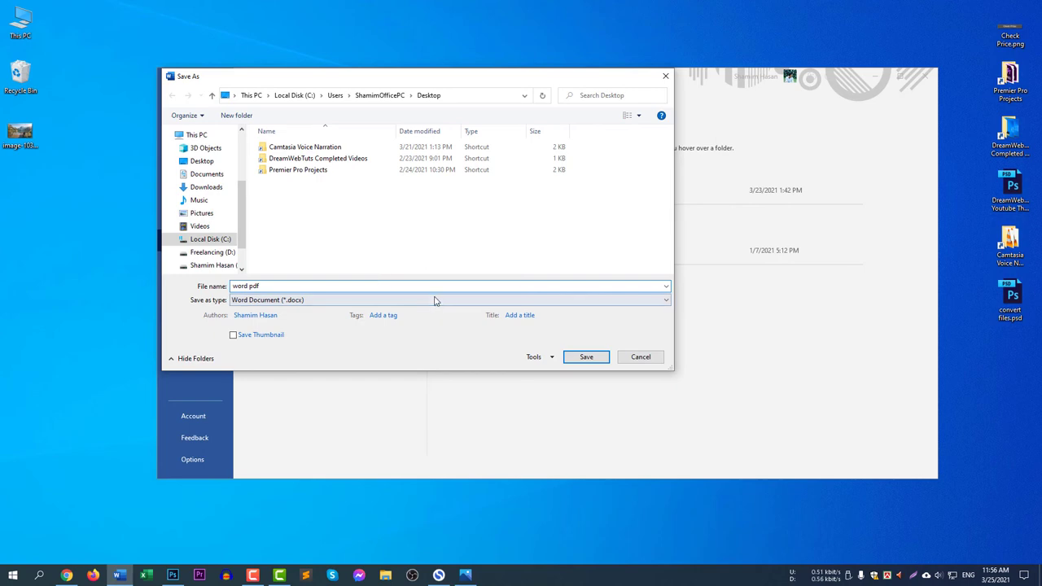
pyautogui.click(363, 301)
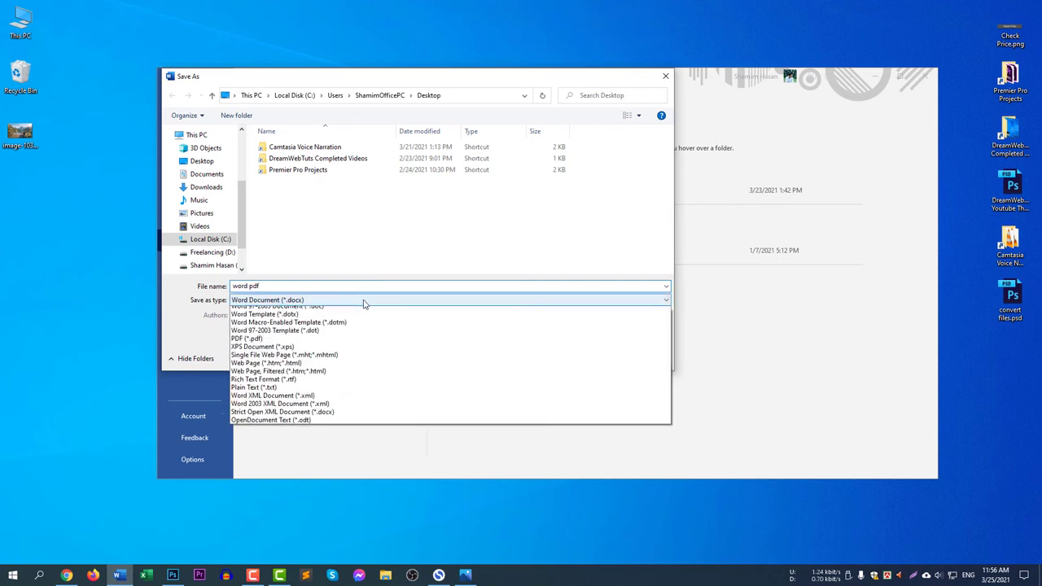
pyautogui.click(301, 358)
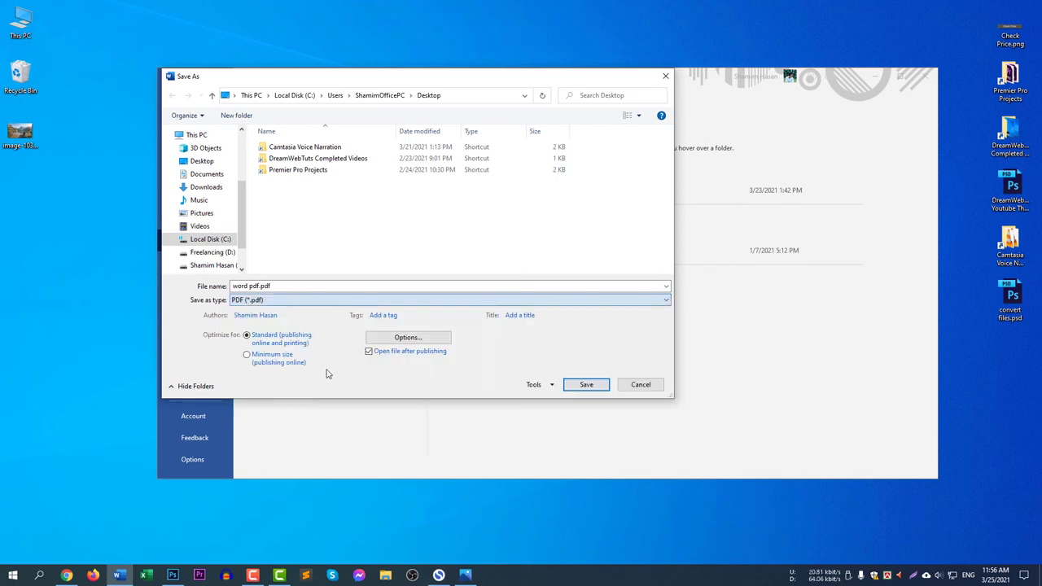
pyautogui.click(307, 301)
pyautogui.click(281, 361)
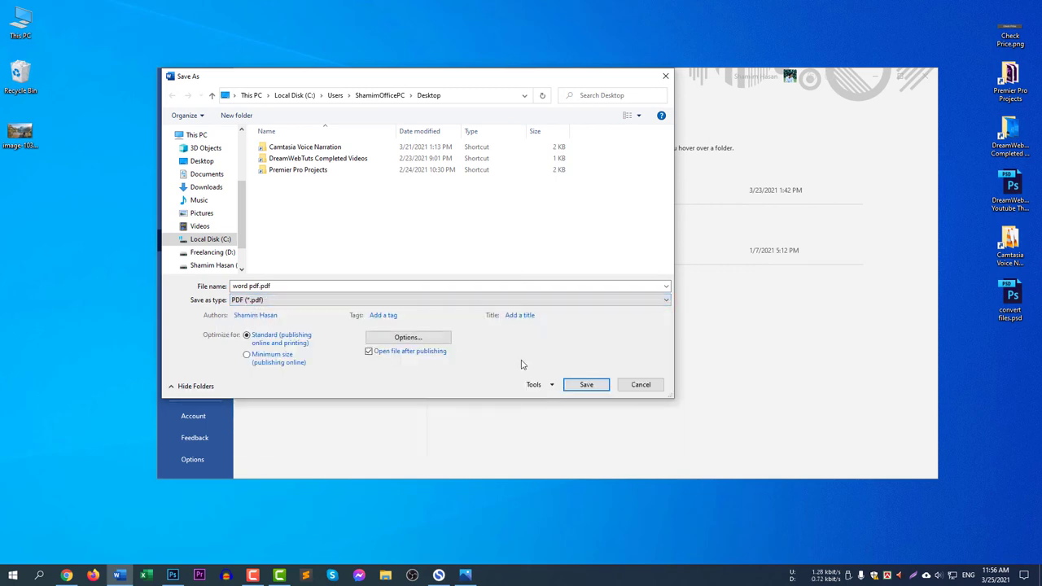
pyautogui.click(586, 385)
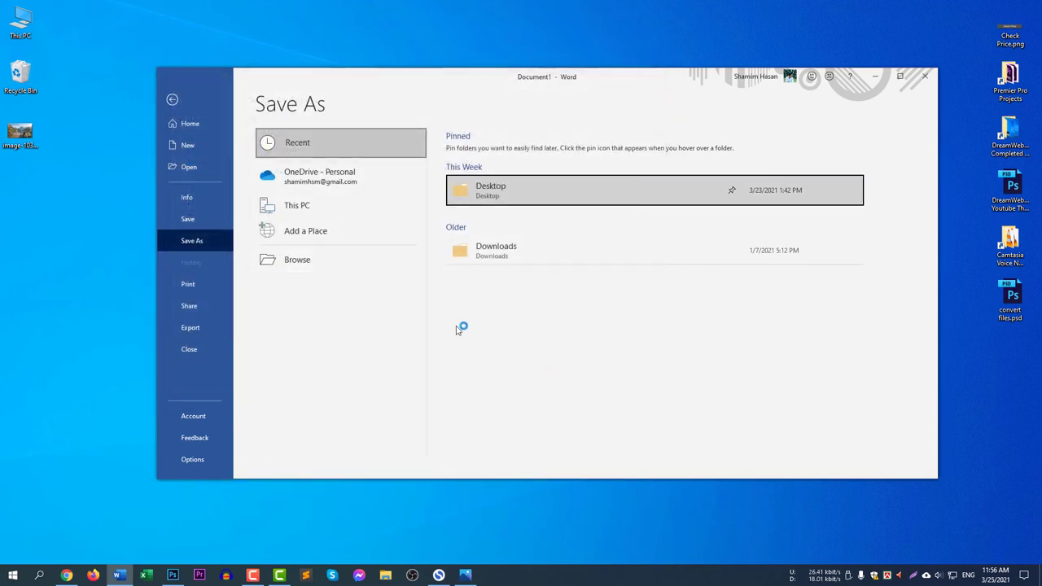
# Review the word pdf.pdf preview, close its tab, and open a new browser tab.
pyautogui.scroll(-2, 660, 432)
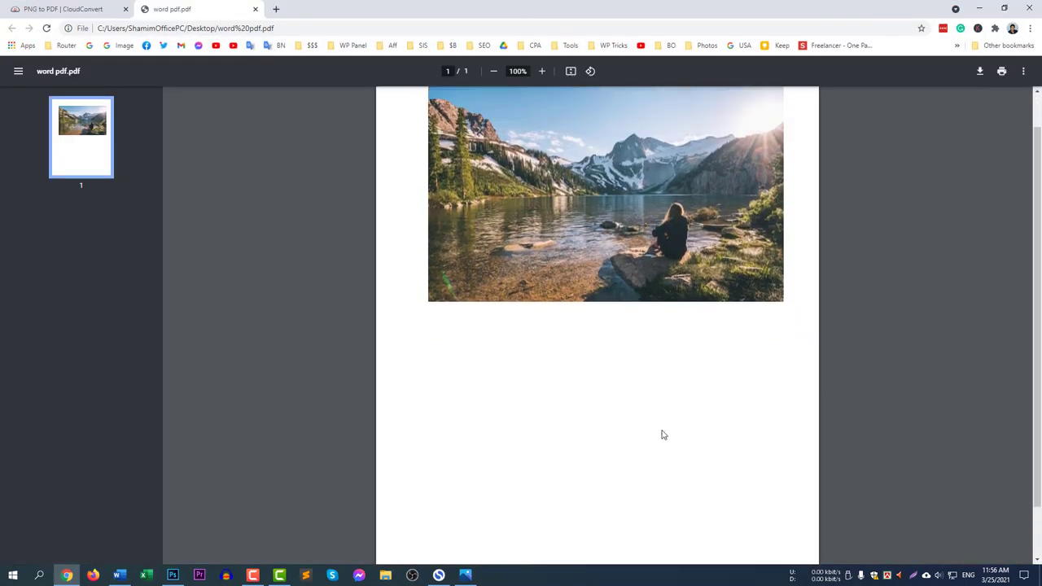
pyautogui.scroll(2, 603, 427)
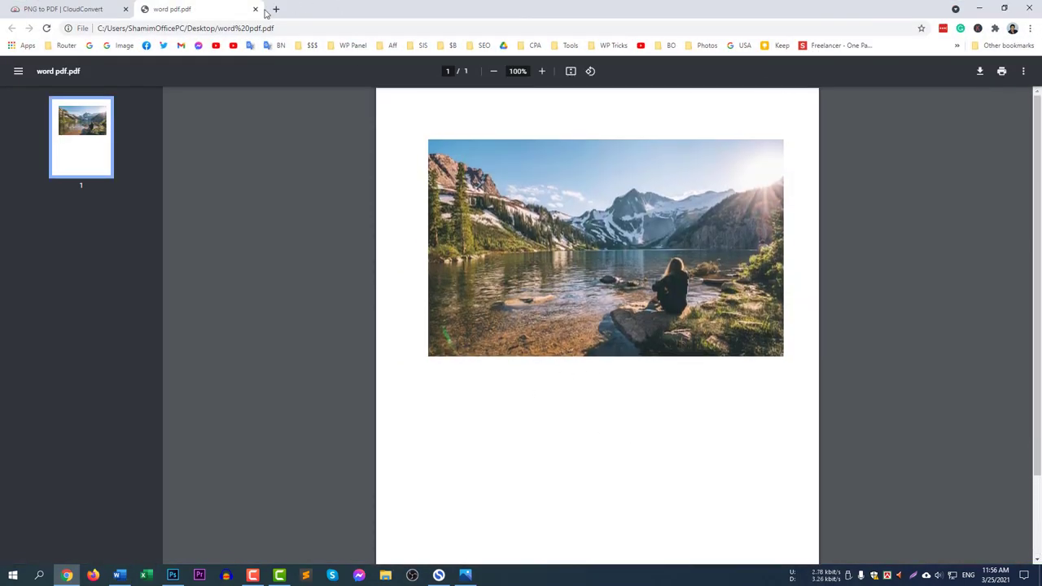
pyautogui.click(255, 9)
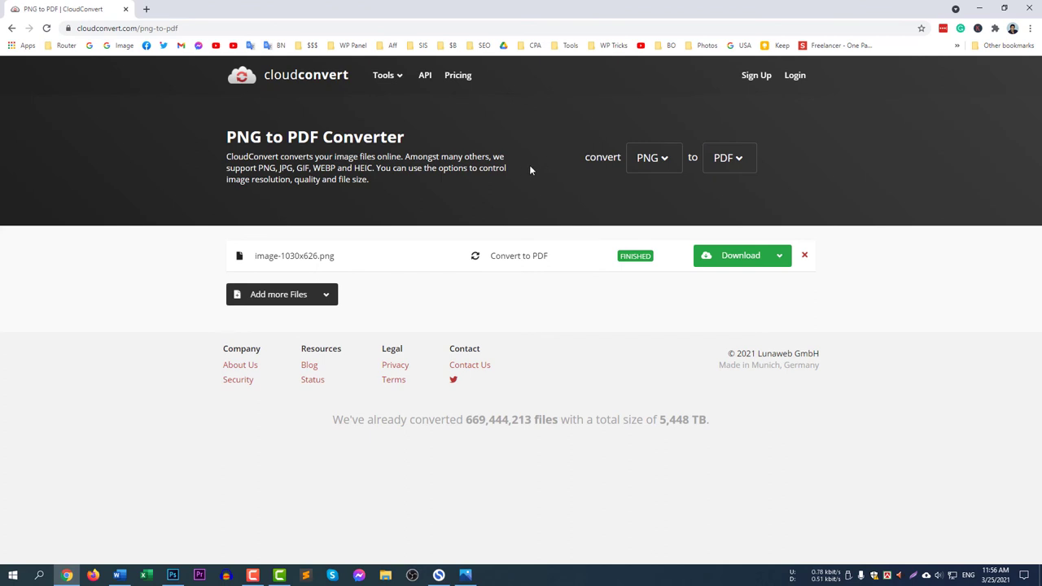
pyautogui.click(145, 9)
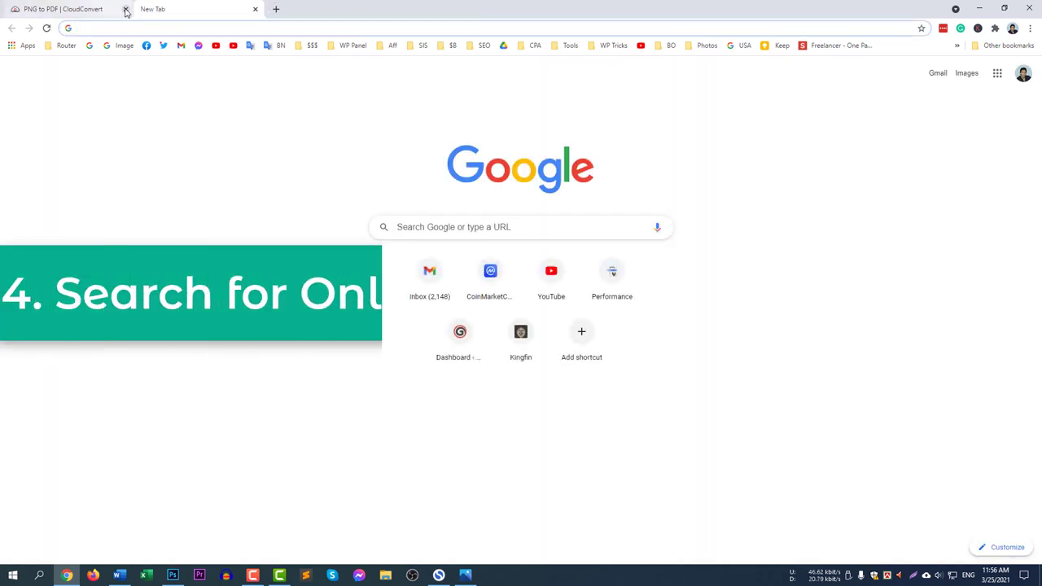
# Close the CloudConvert tab and select the PNG image on the desktop.
pyautogui.click(126, 11)
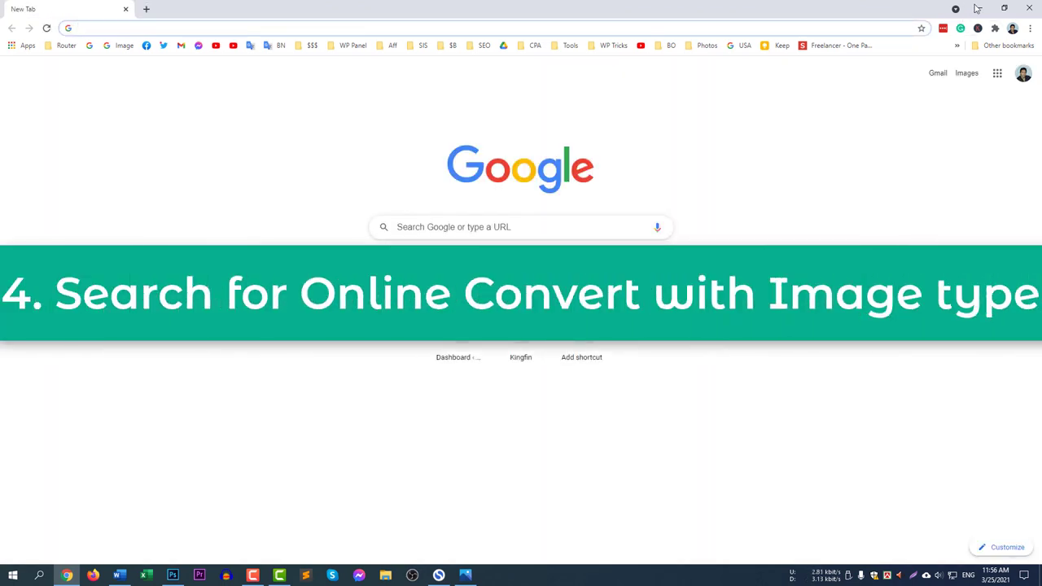
pyautogui.click(979, 9)
pyautogui.click(20, 134)
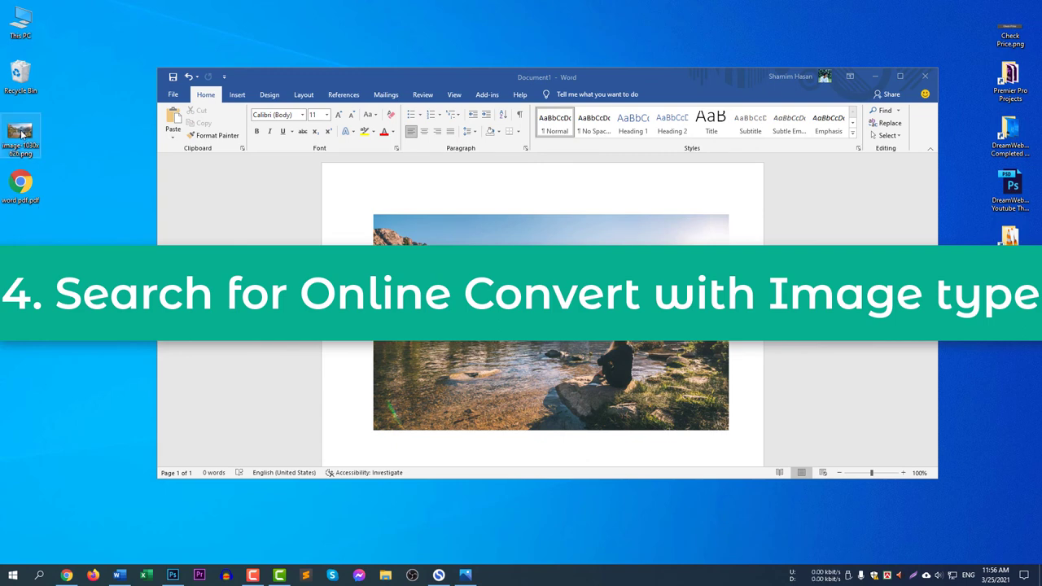
pyautogui.click(67, 575)
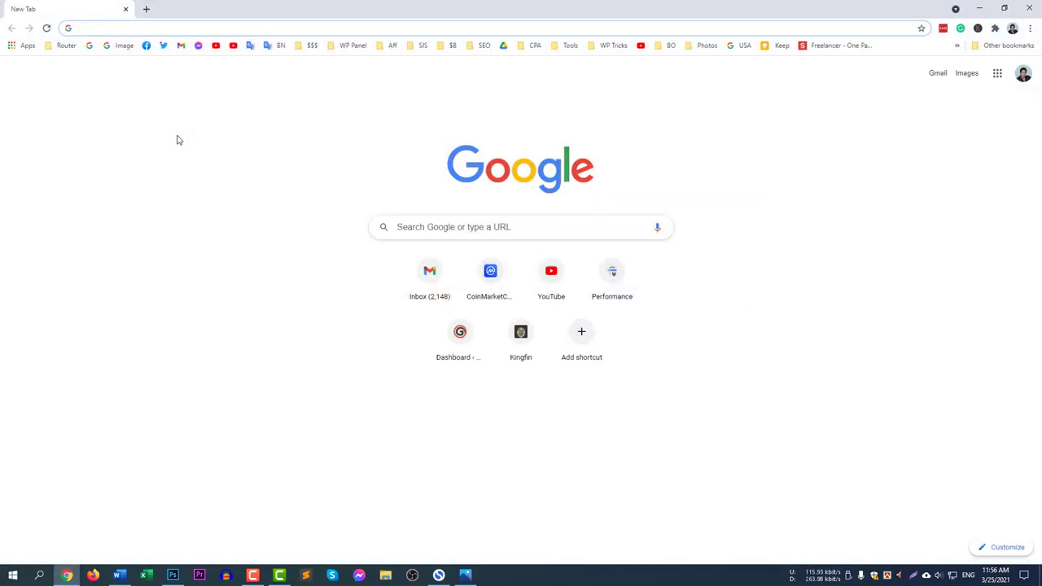
# Search Google for 'png to pdf', look over the converter results, and close the browser.
pyautogui.write('png to pdf')
pyautogui.press('Return')
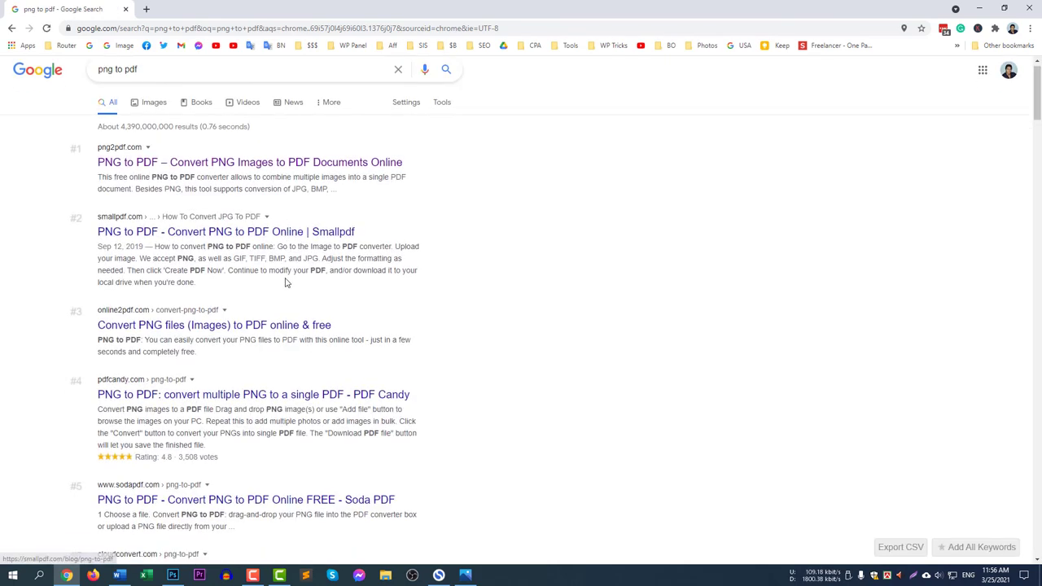
pyautogui.scroll(-7, 409, 364)
pyautogui.scroll(7, 400, 362)
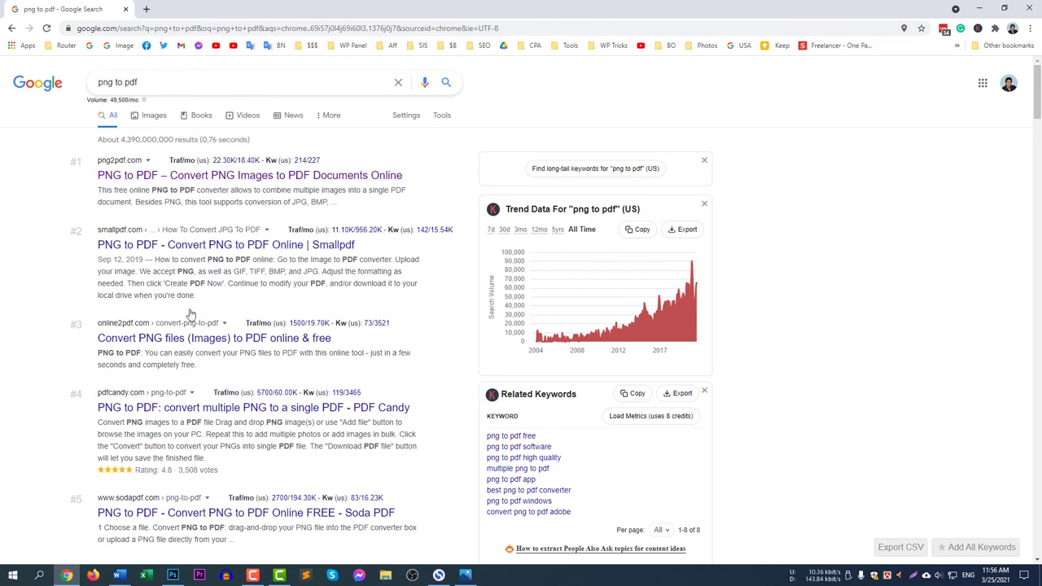
pyautogui.click(1029, 6)
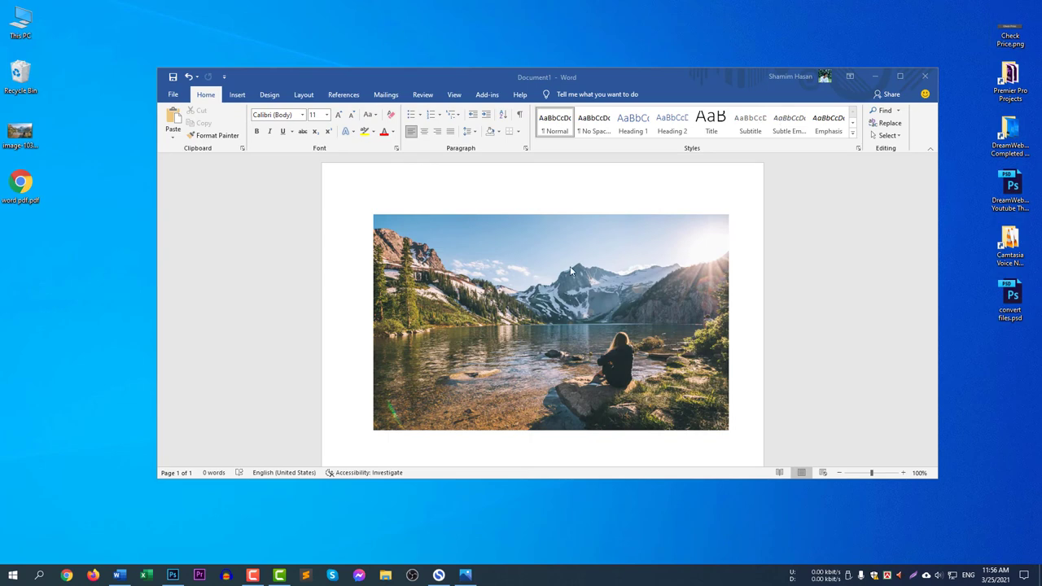
# Close the Word photo document, choosing not to save changes.
pyautogui.click(925, 77)
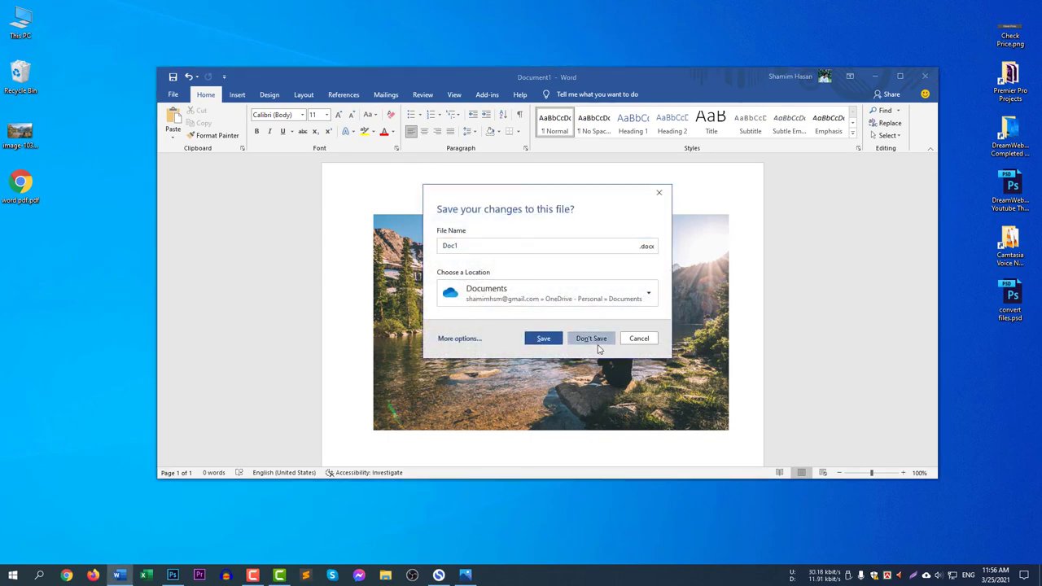
pyautogui.click(591, 341)
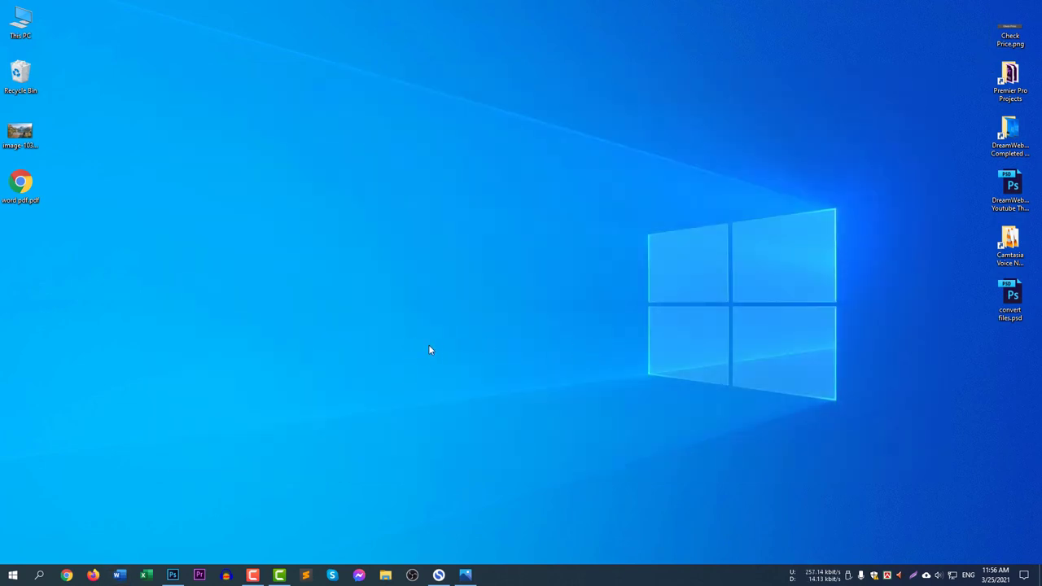